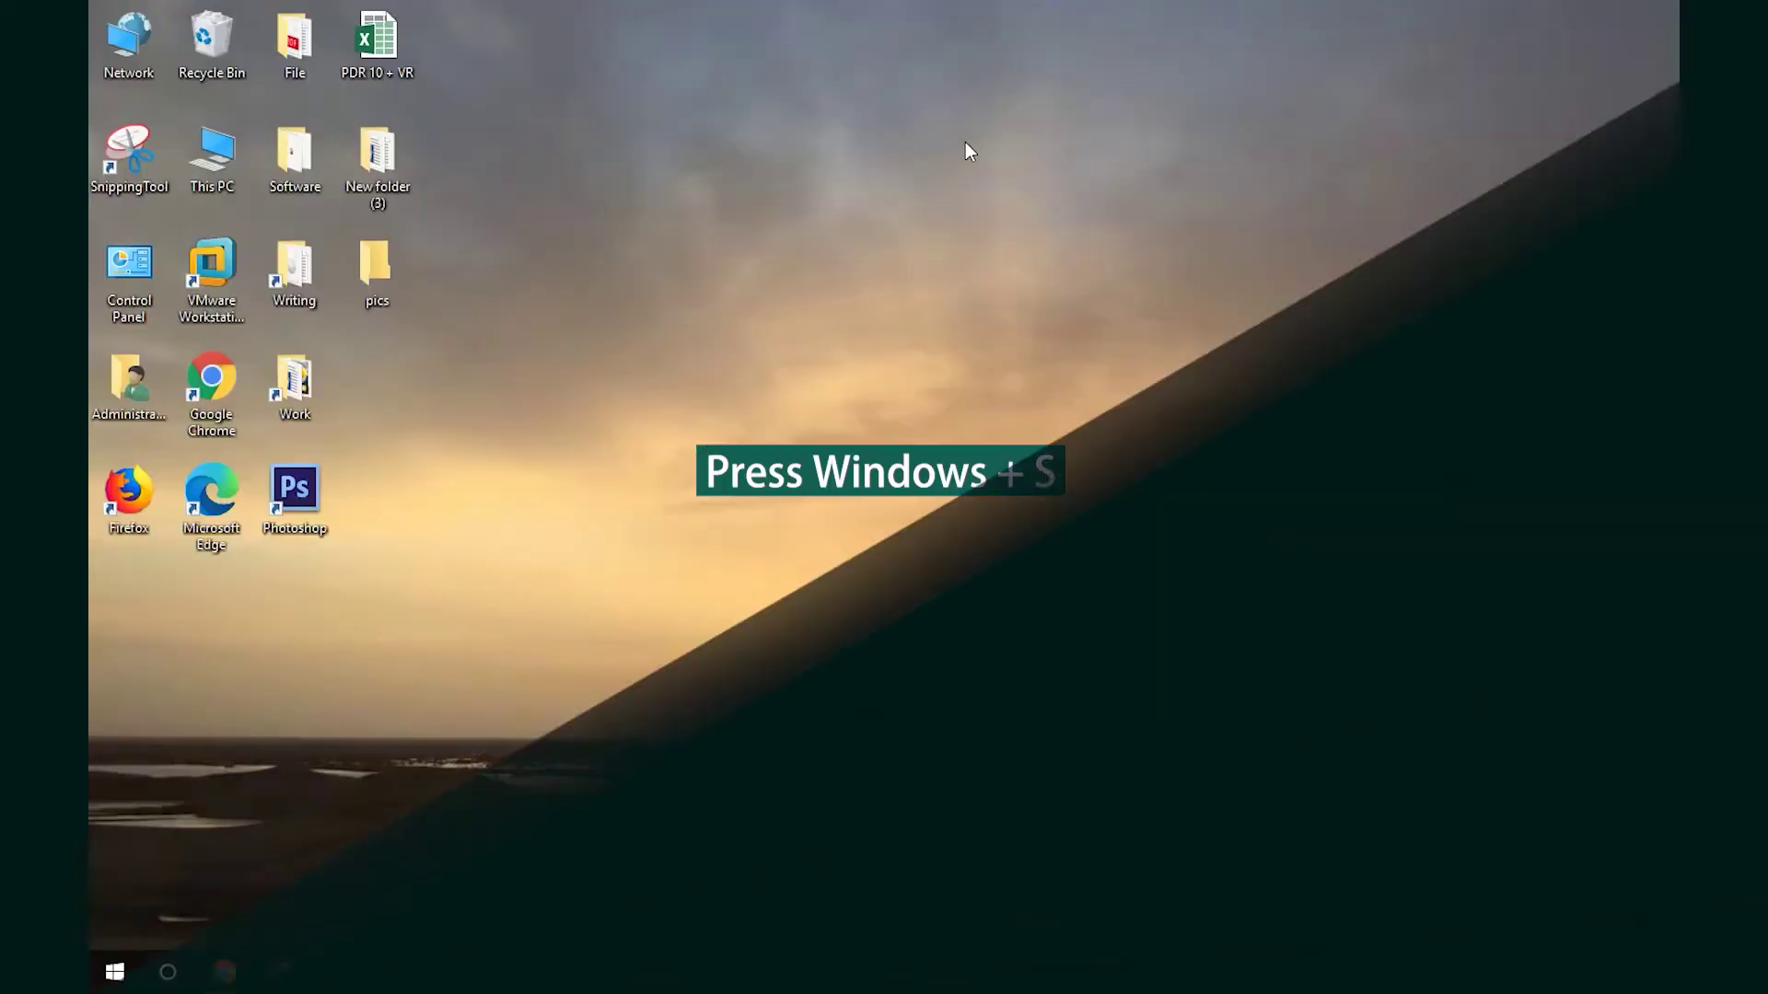
Step: Search for 'control panel' with Windows+S and open it from the Best match result
key("super+s")
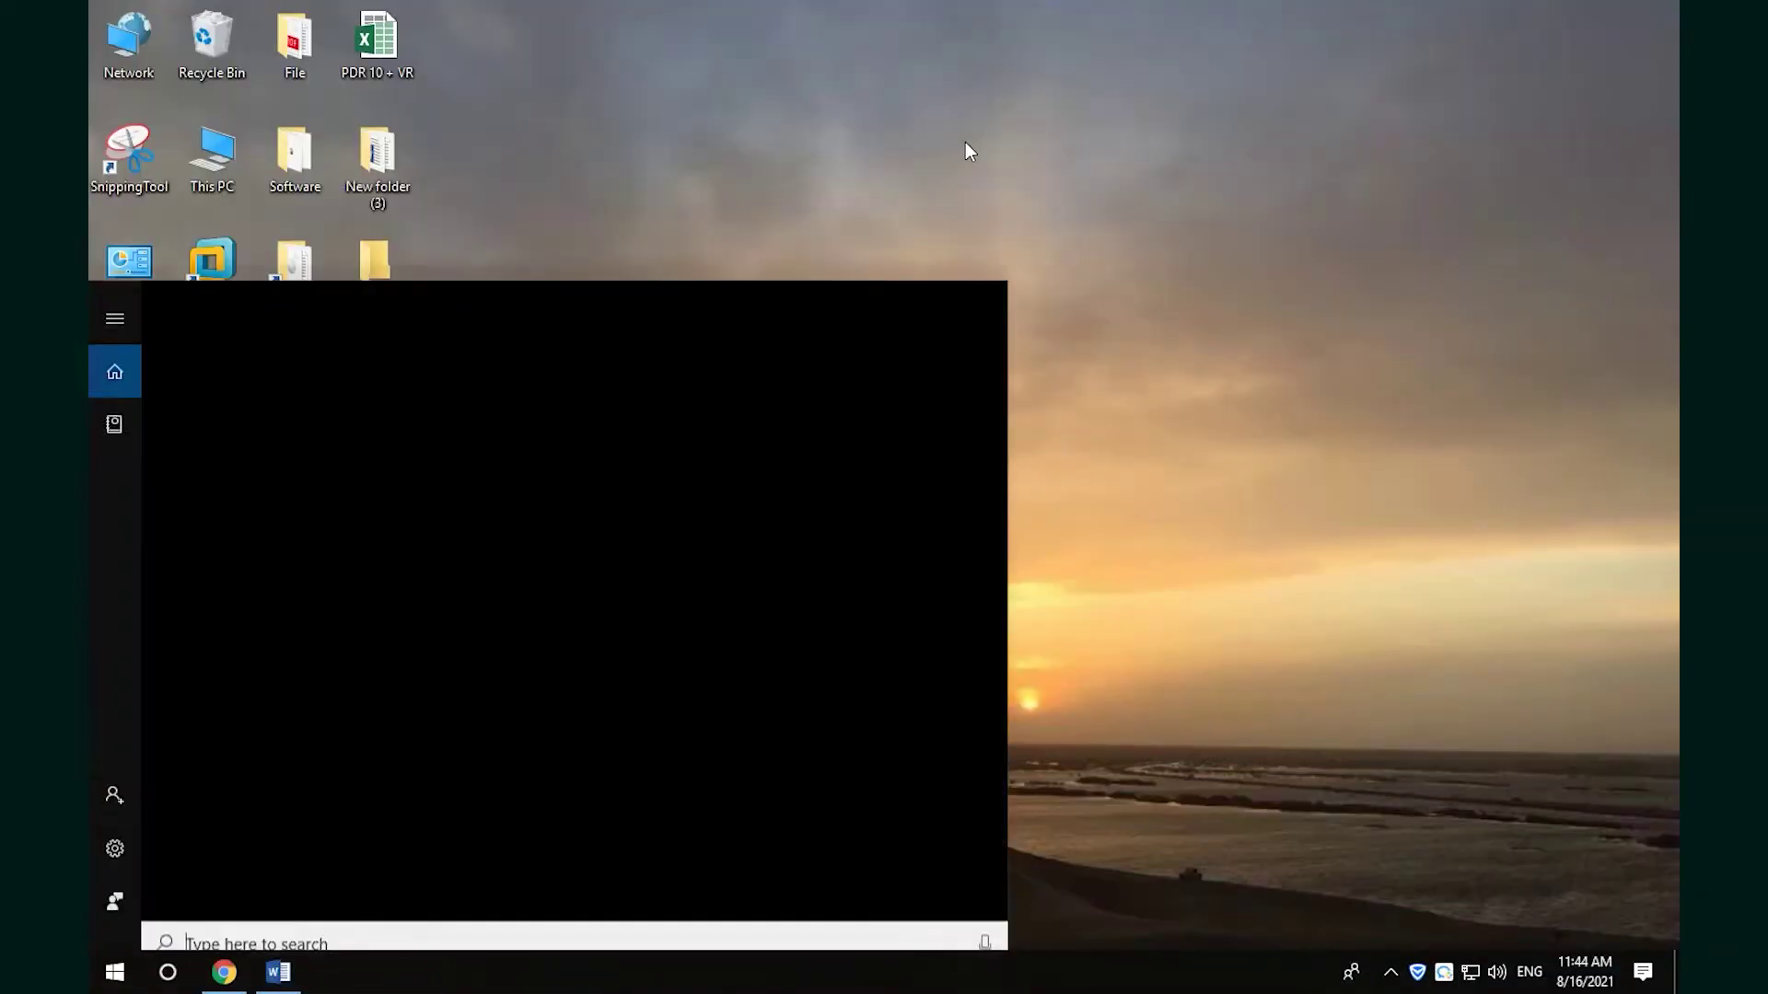
type("con")
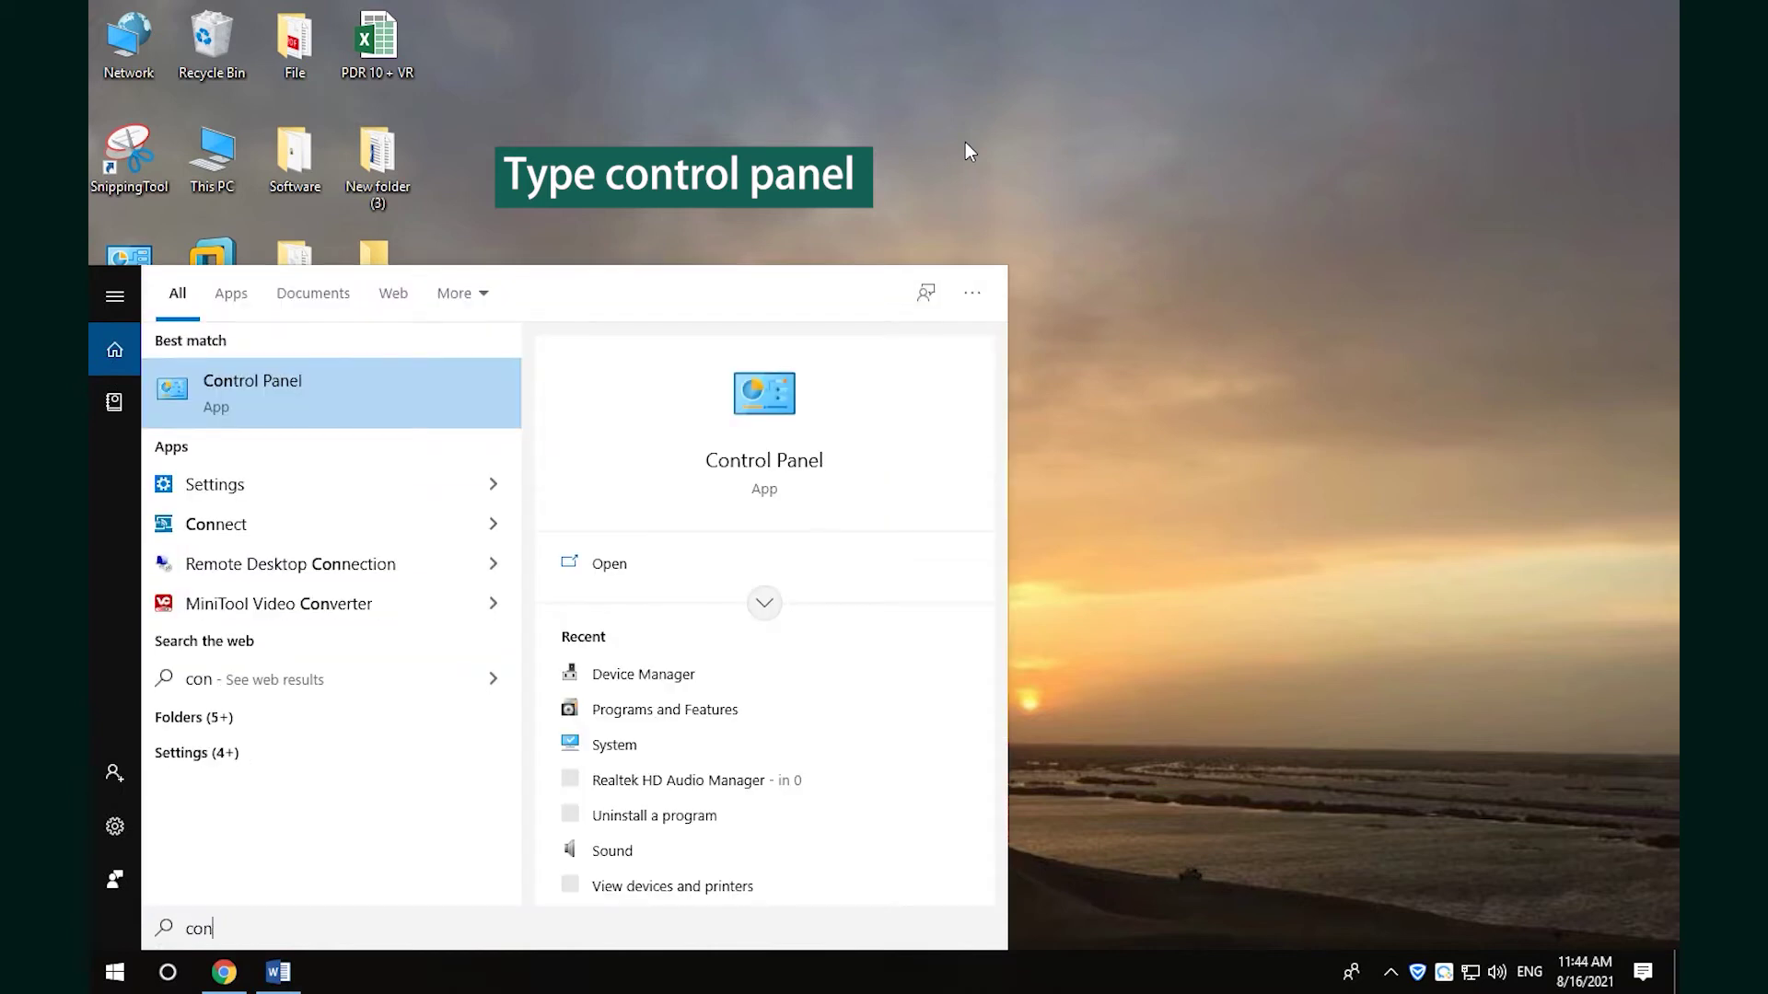
type("trol pa")
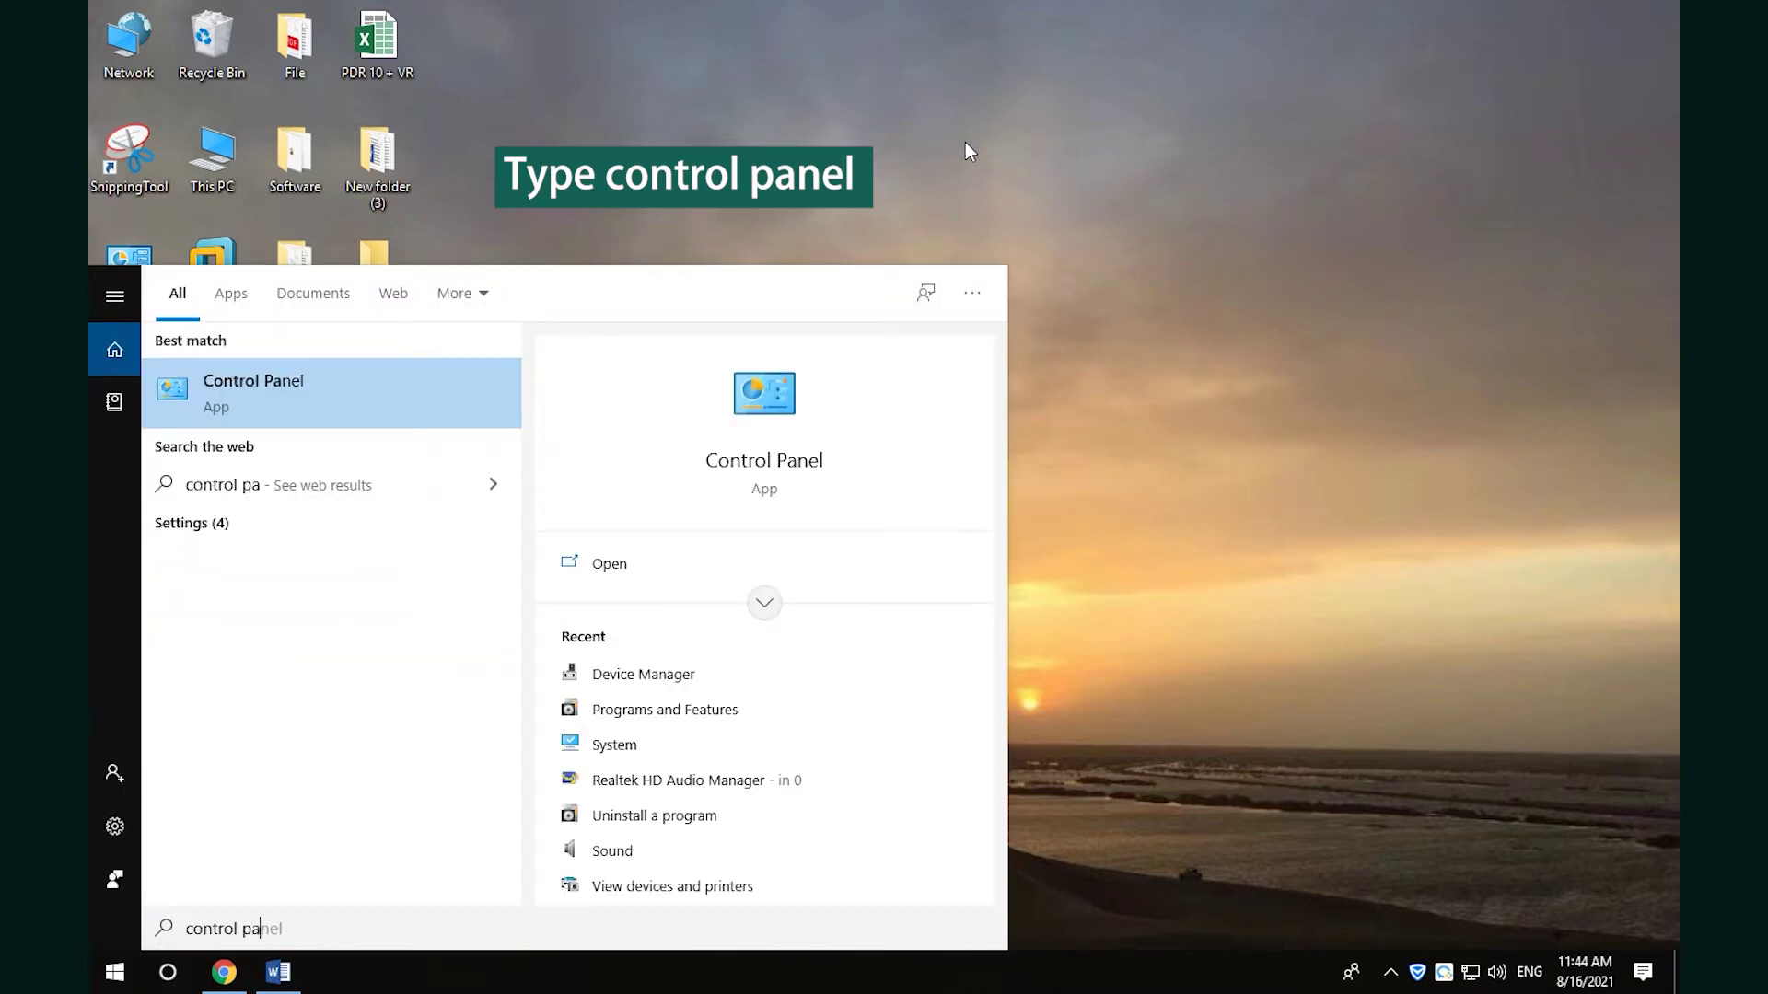
type("nel")
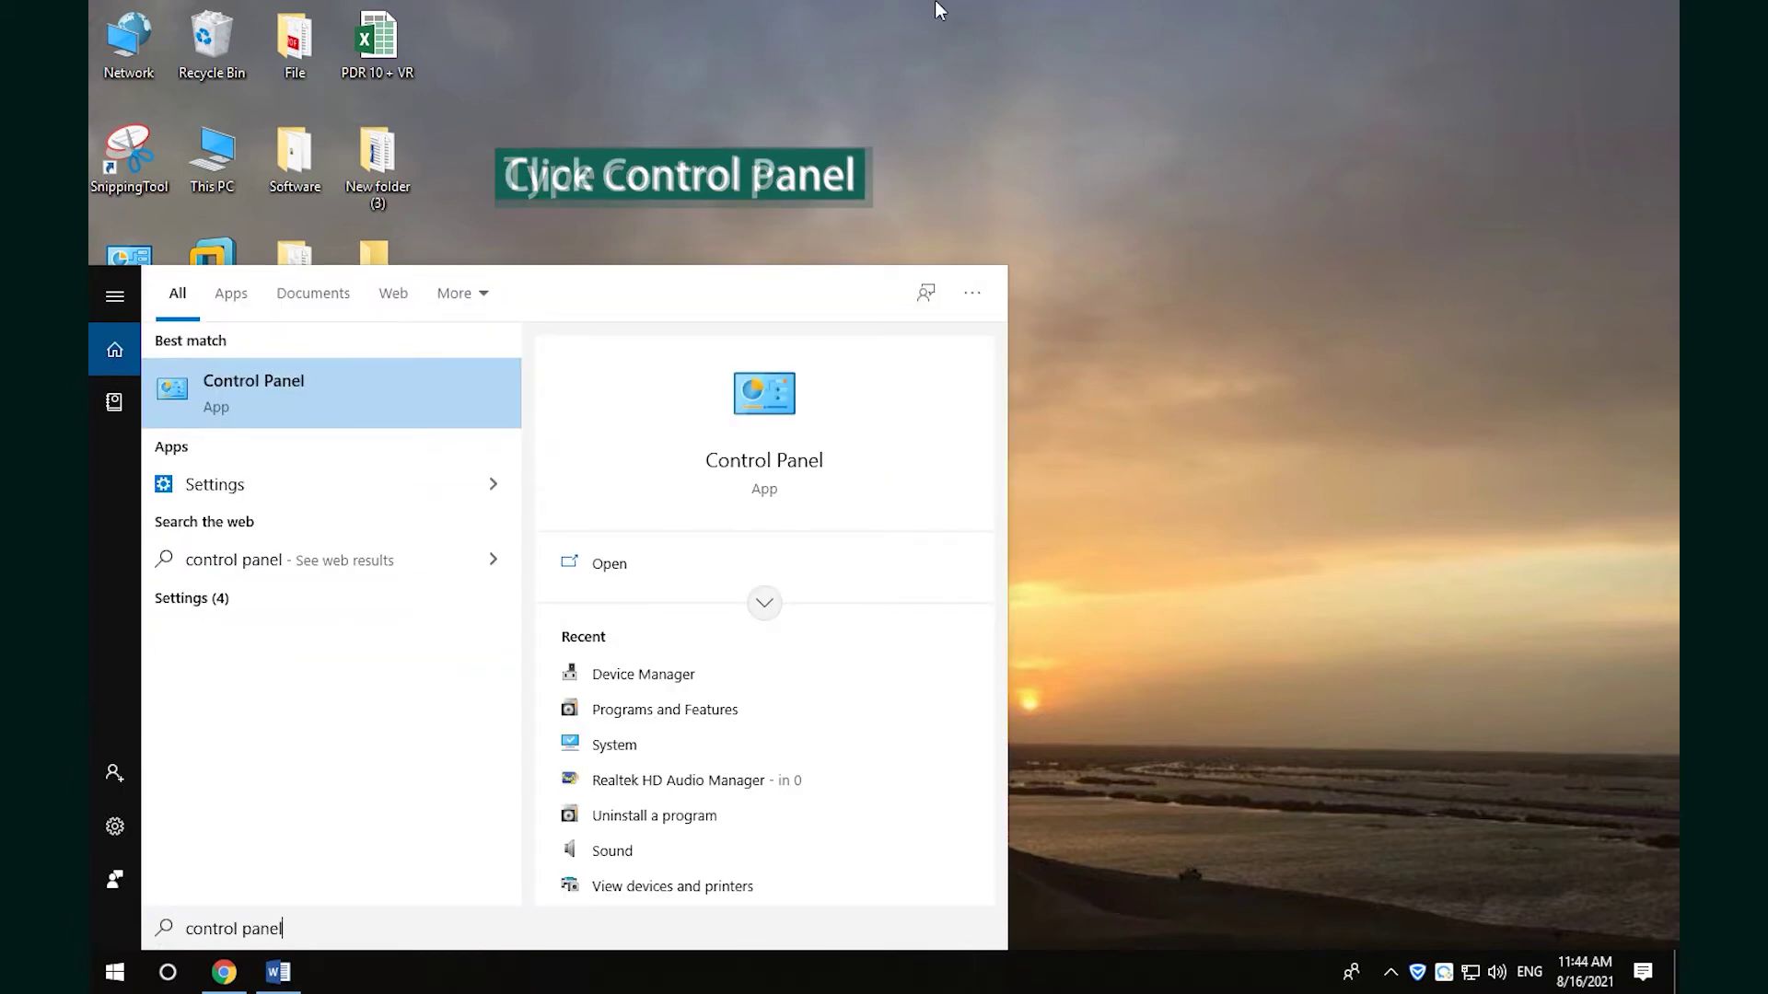
left_click(298, 395)
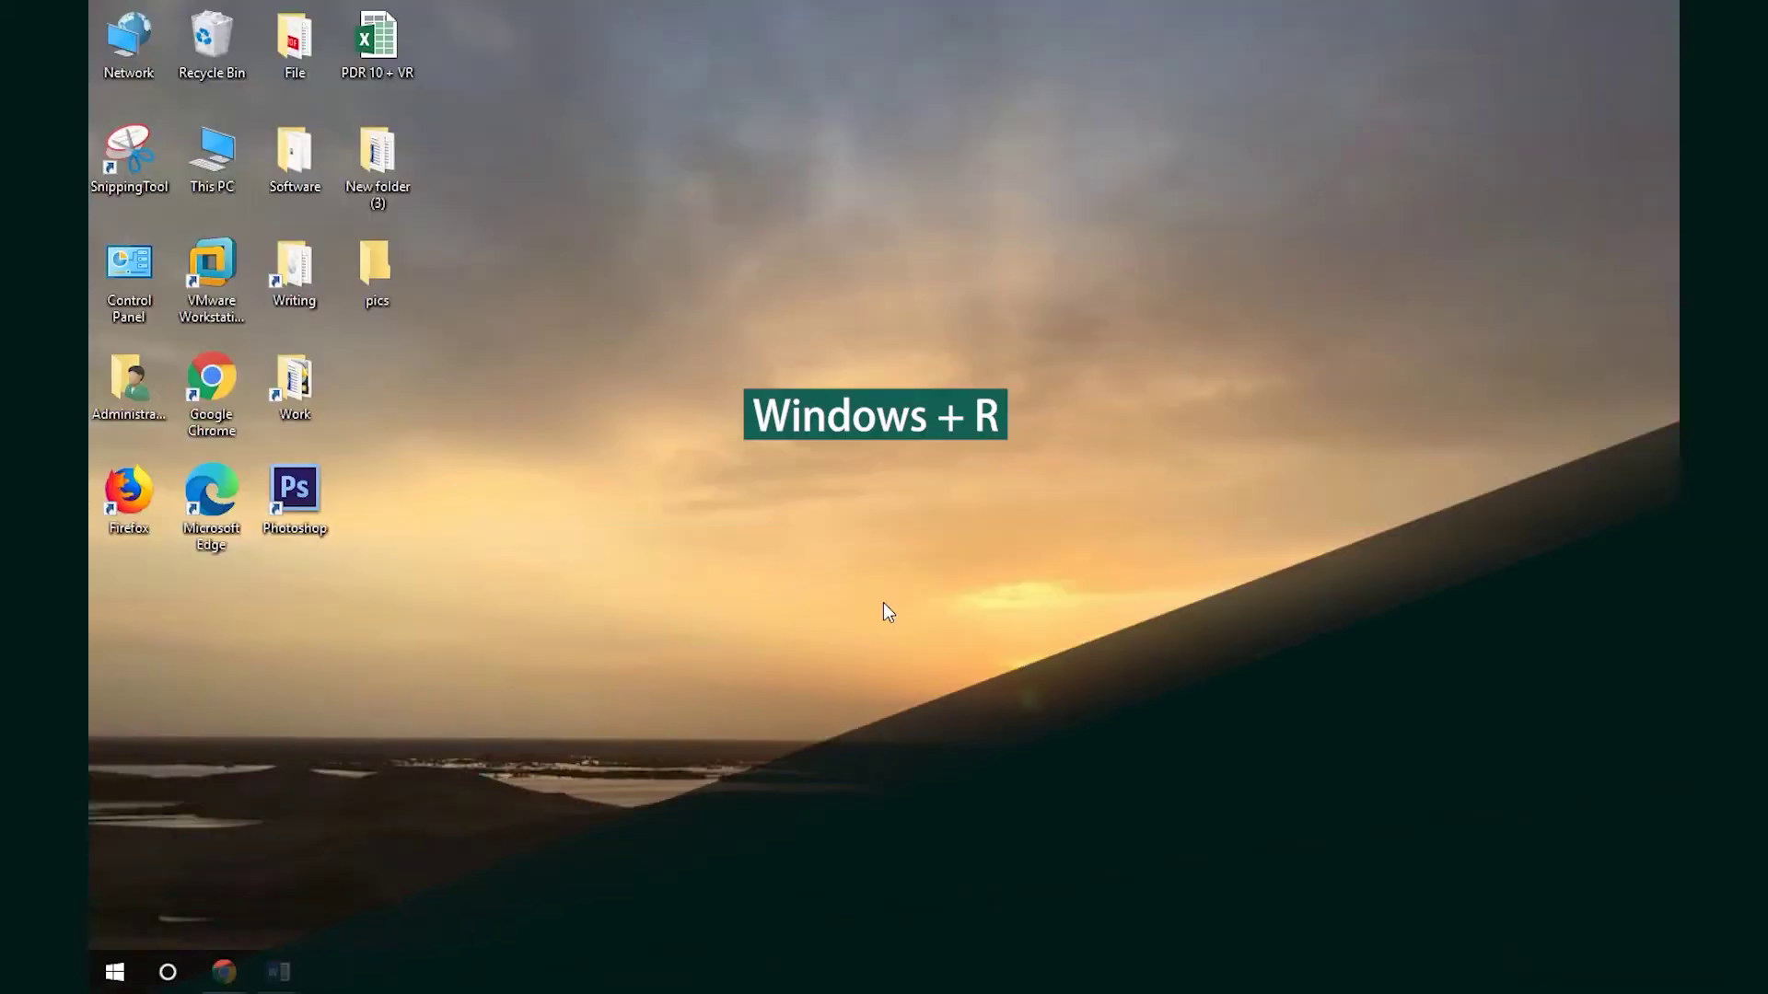
Step: Run 'control panel' from the Windows+R Run dialog to open Control Panel
key("super+r")
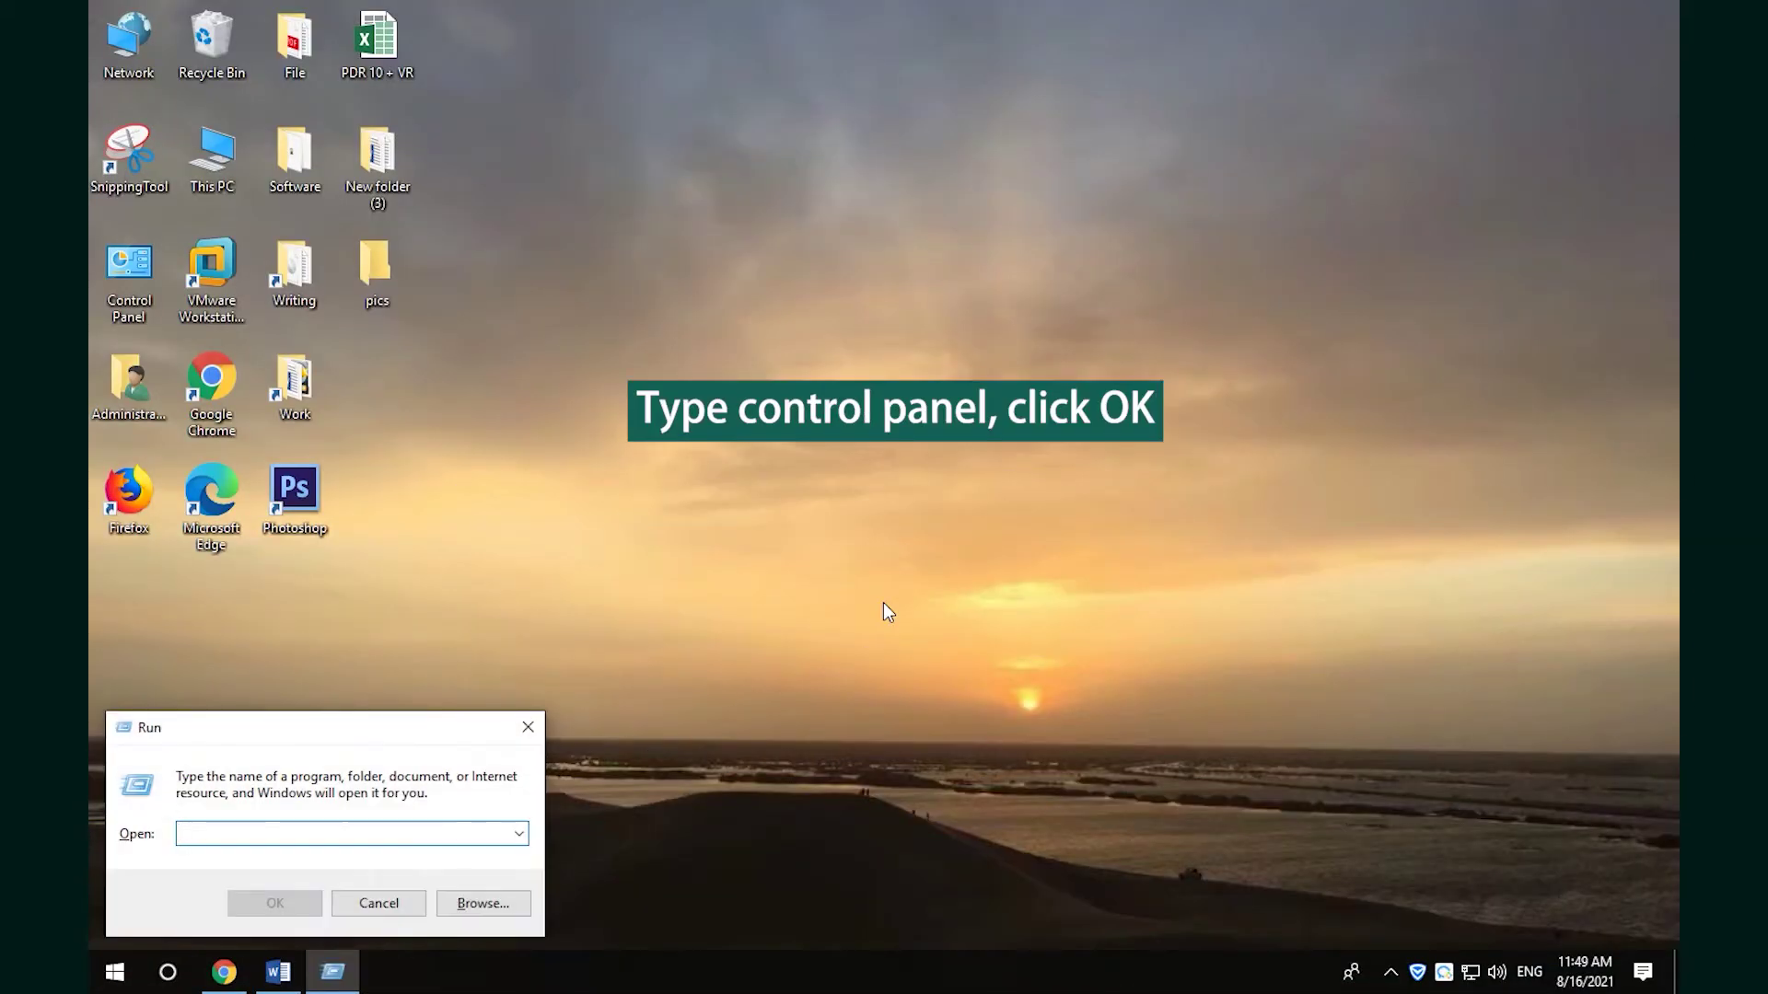
type("cont")
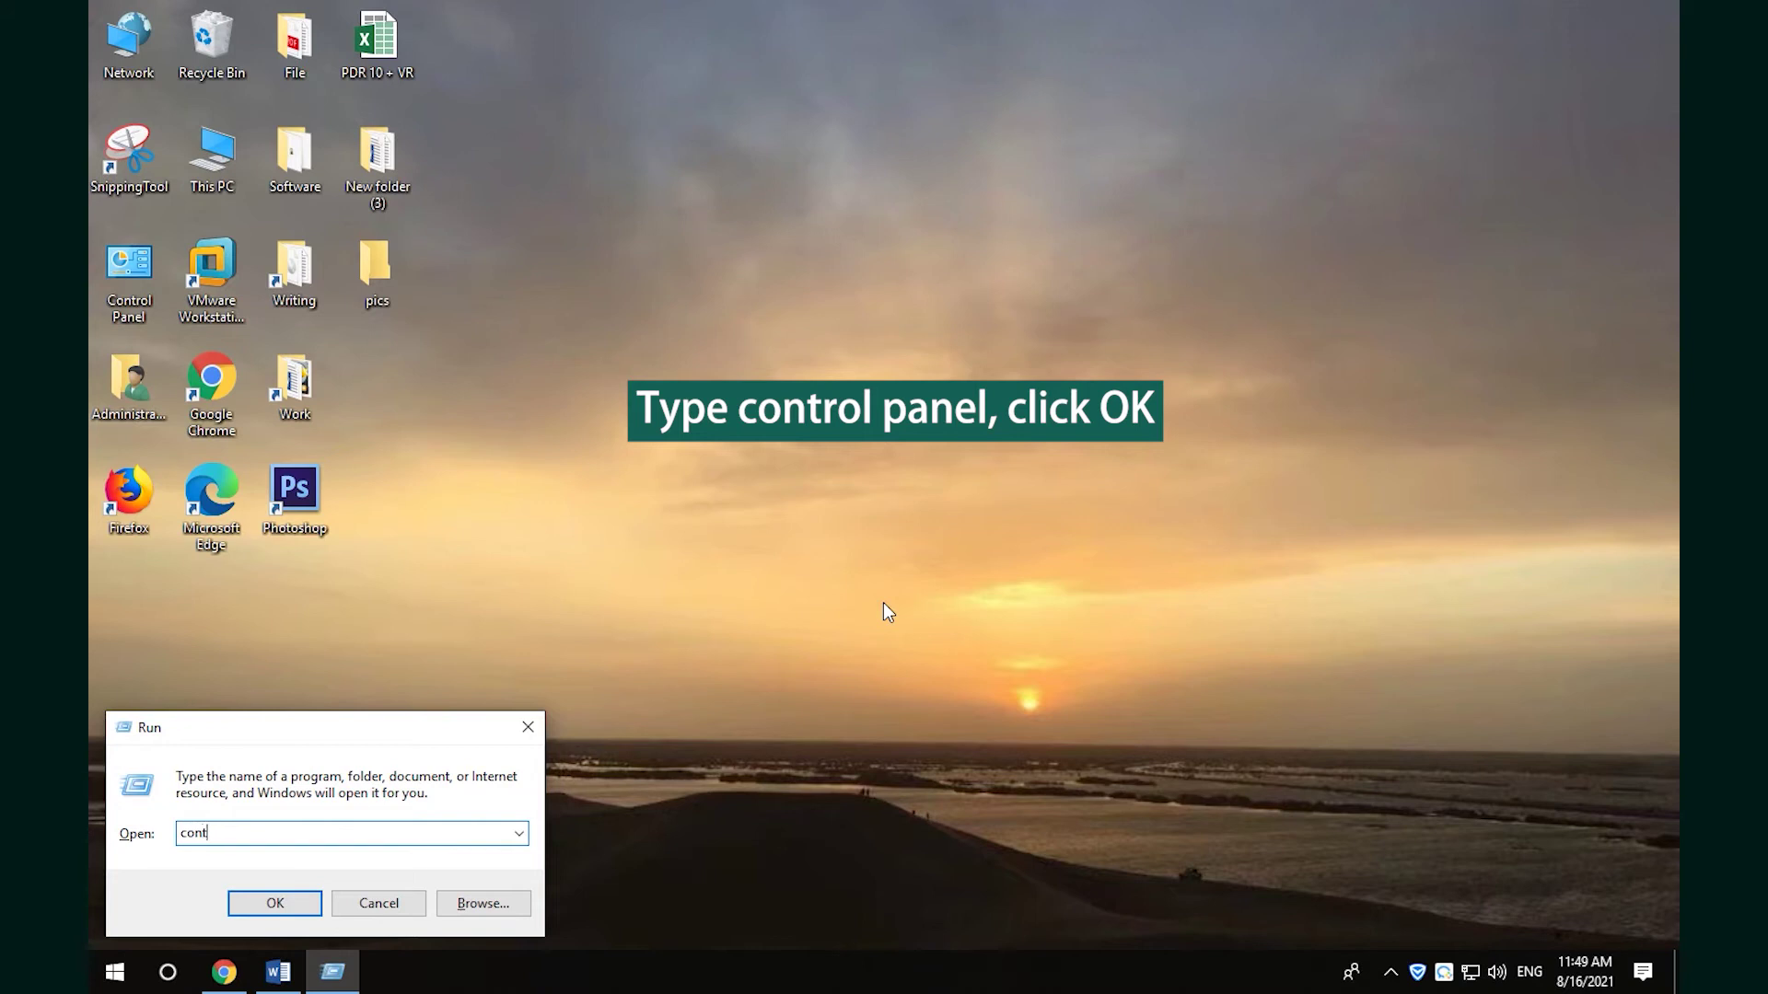
type("rol panel")
left_click(259, 908)
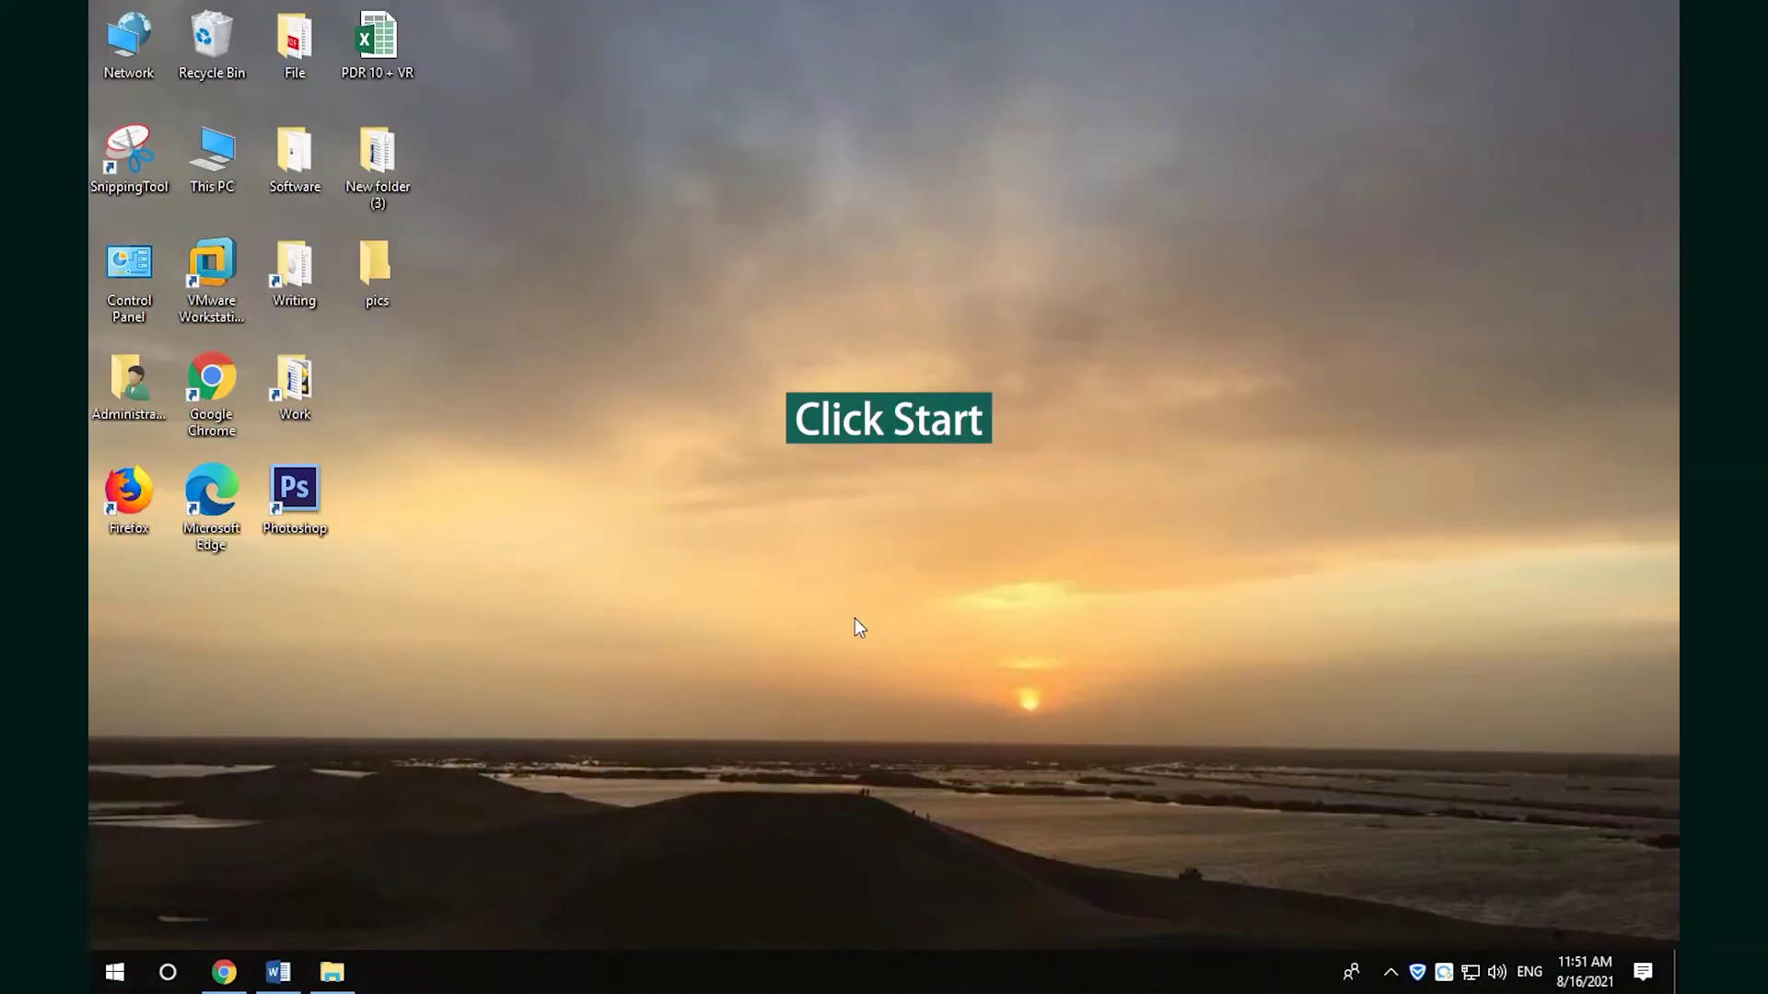
Step: Open Control Panel from the Windows System folder in the Start menu app list
left_click(116, 973)
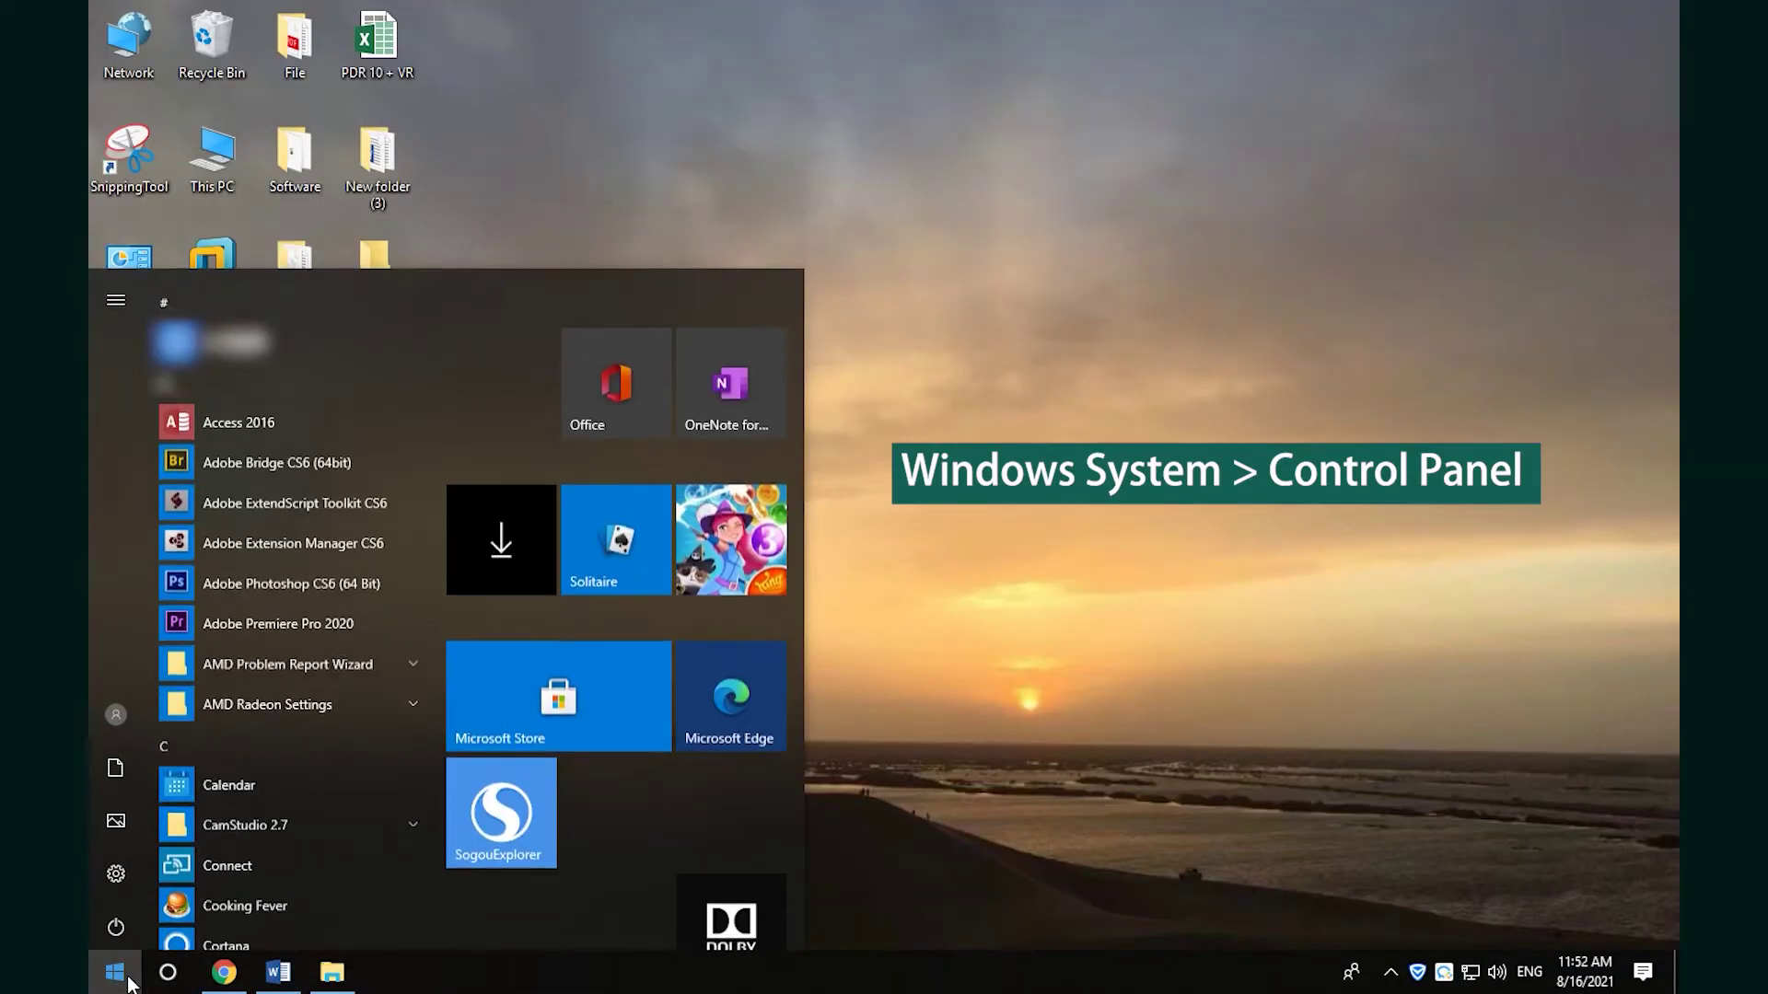
scroll(333, 769, "down", 2)
scroll(334, 769, "down", 2)
scroll(333, 769, "down", 4)
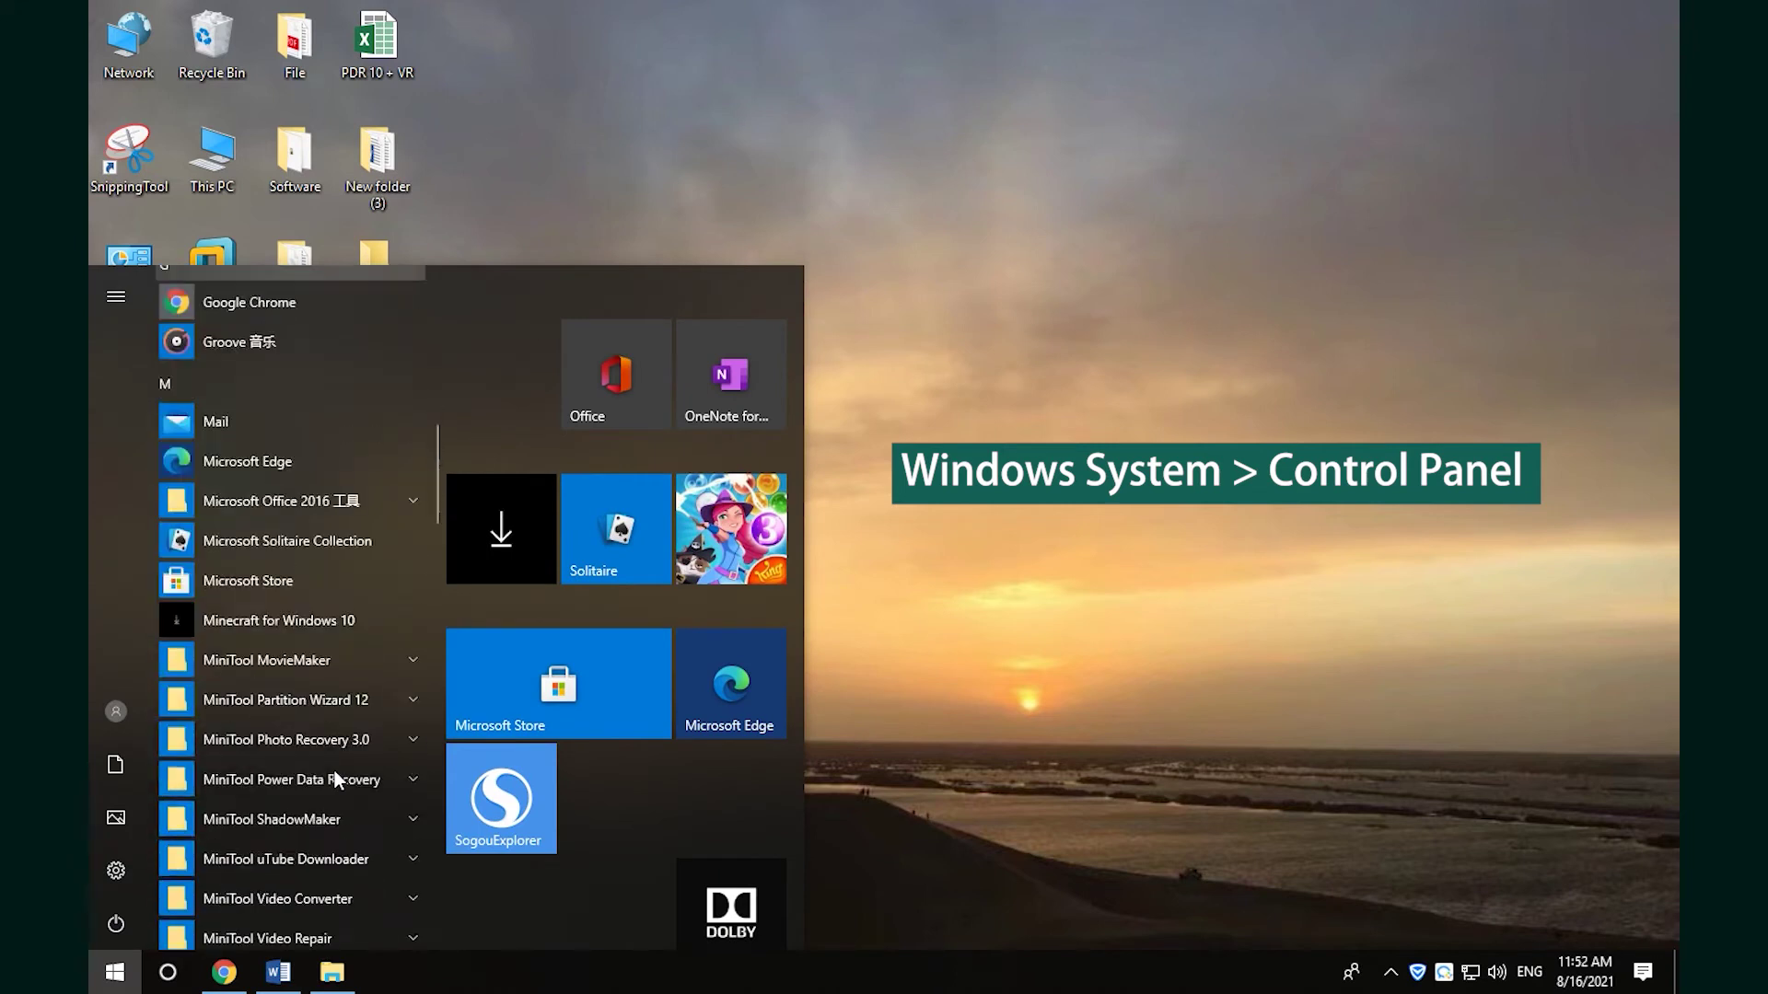
scroll(332, 770, "down", 4)
scroll(332, 770, "down", 2)
scroll(333, 770, "down", 3)
scroll(333, 769, "down", 3)
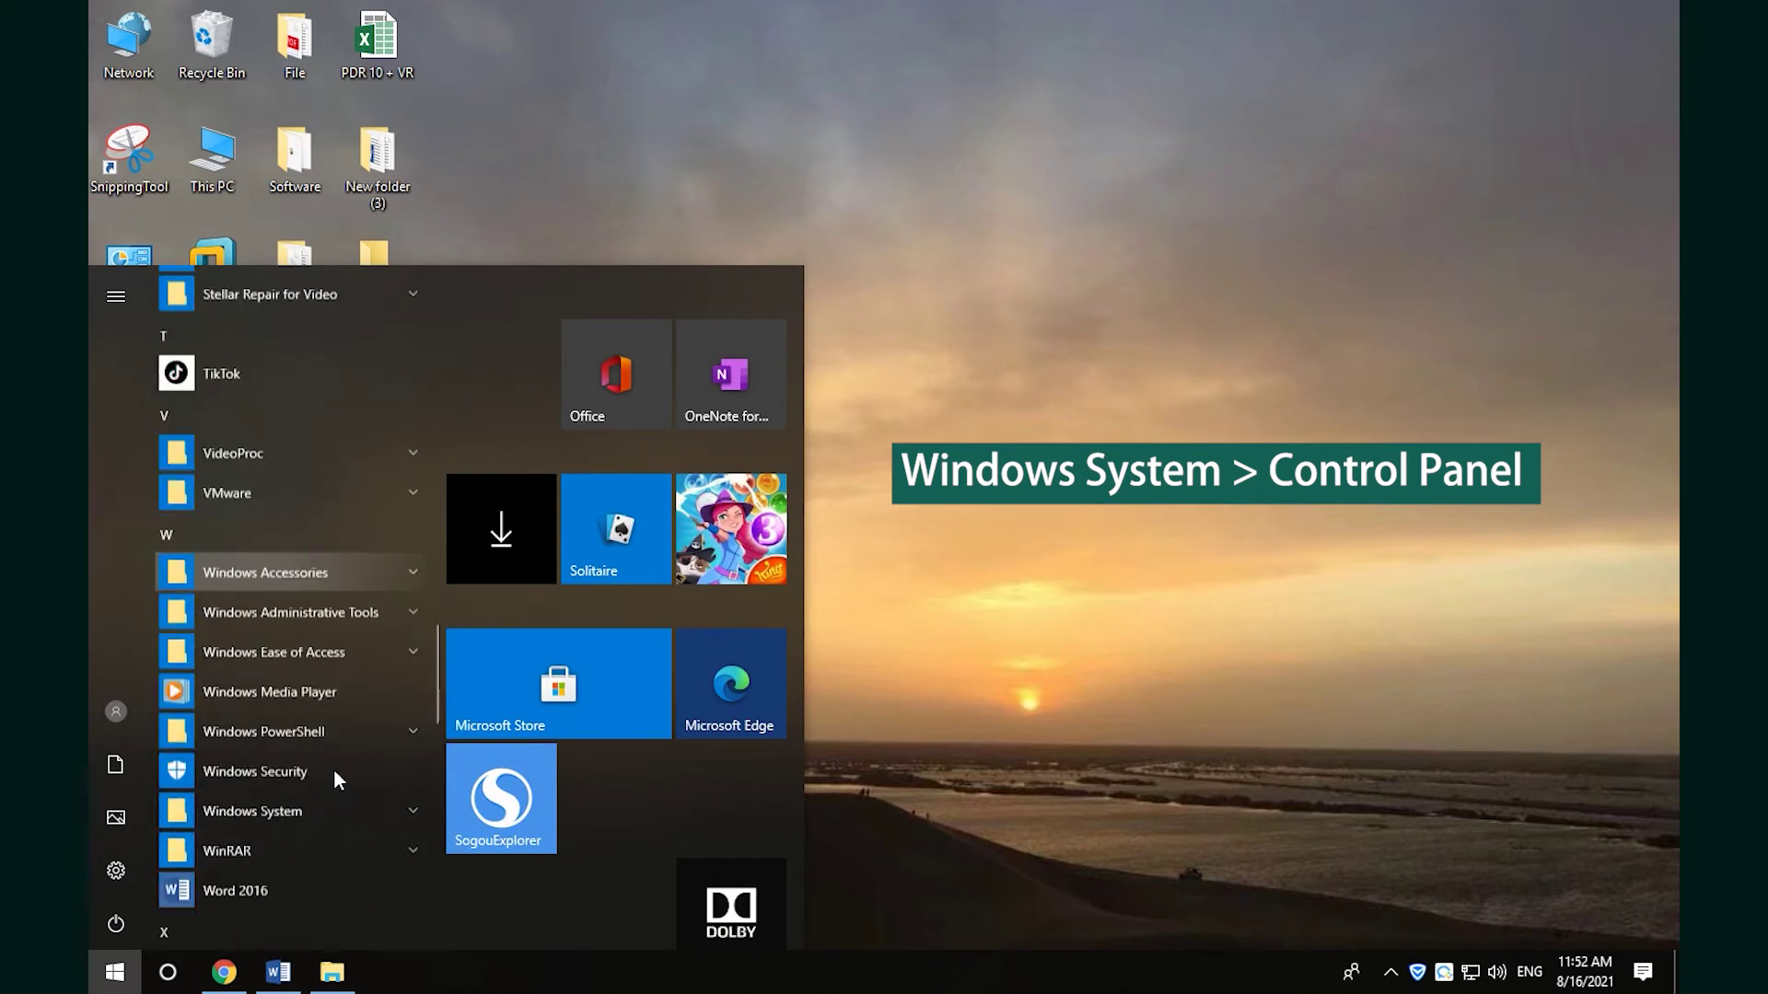
left_click(407, 772)
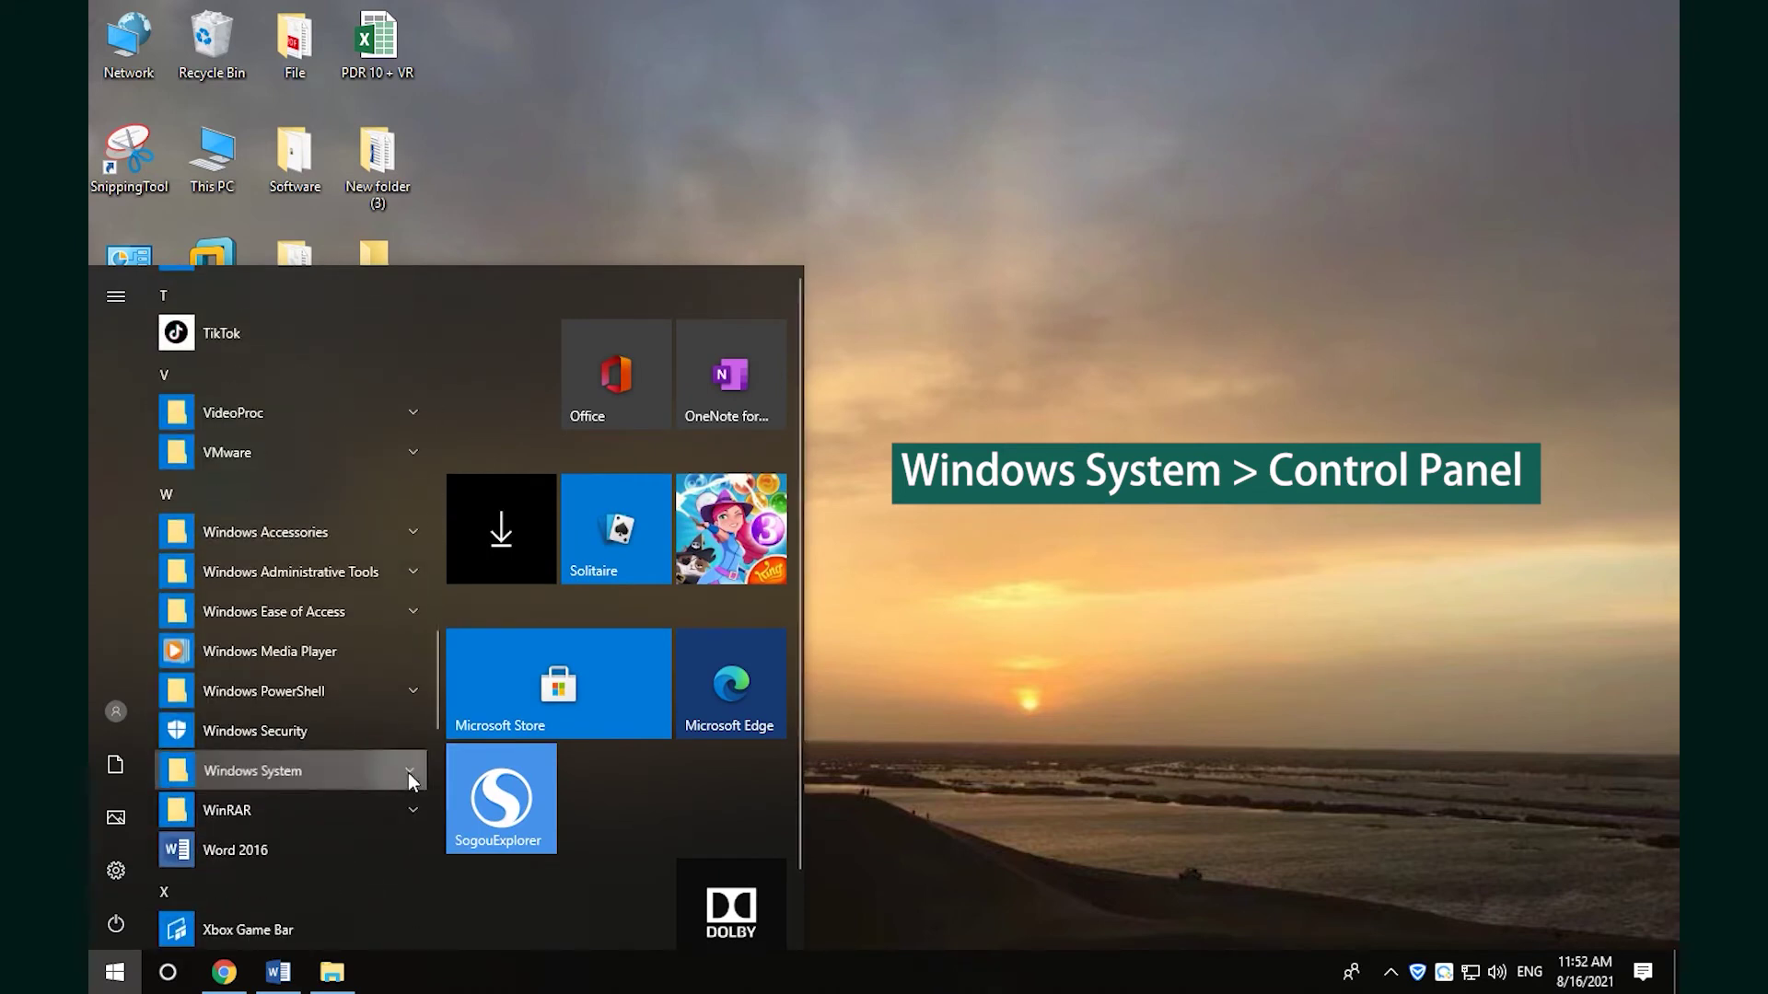
left_click(257, 750)
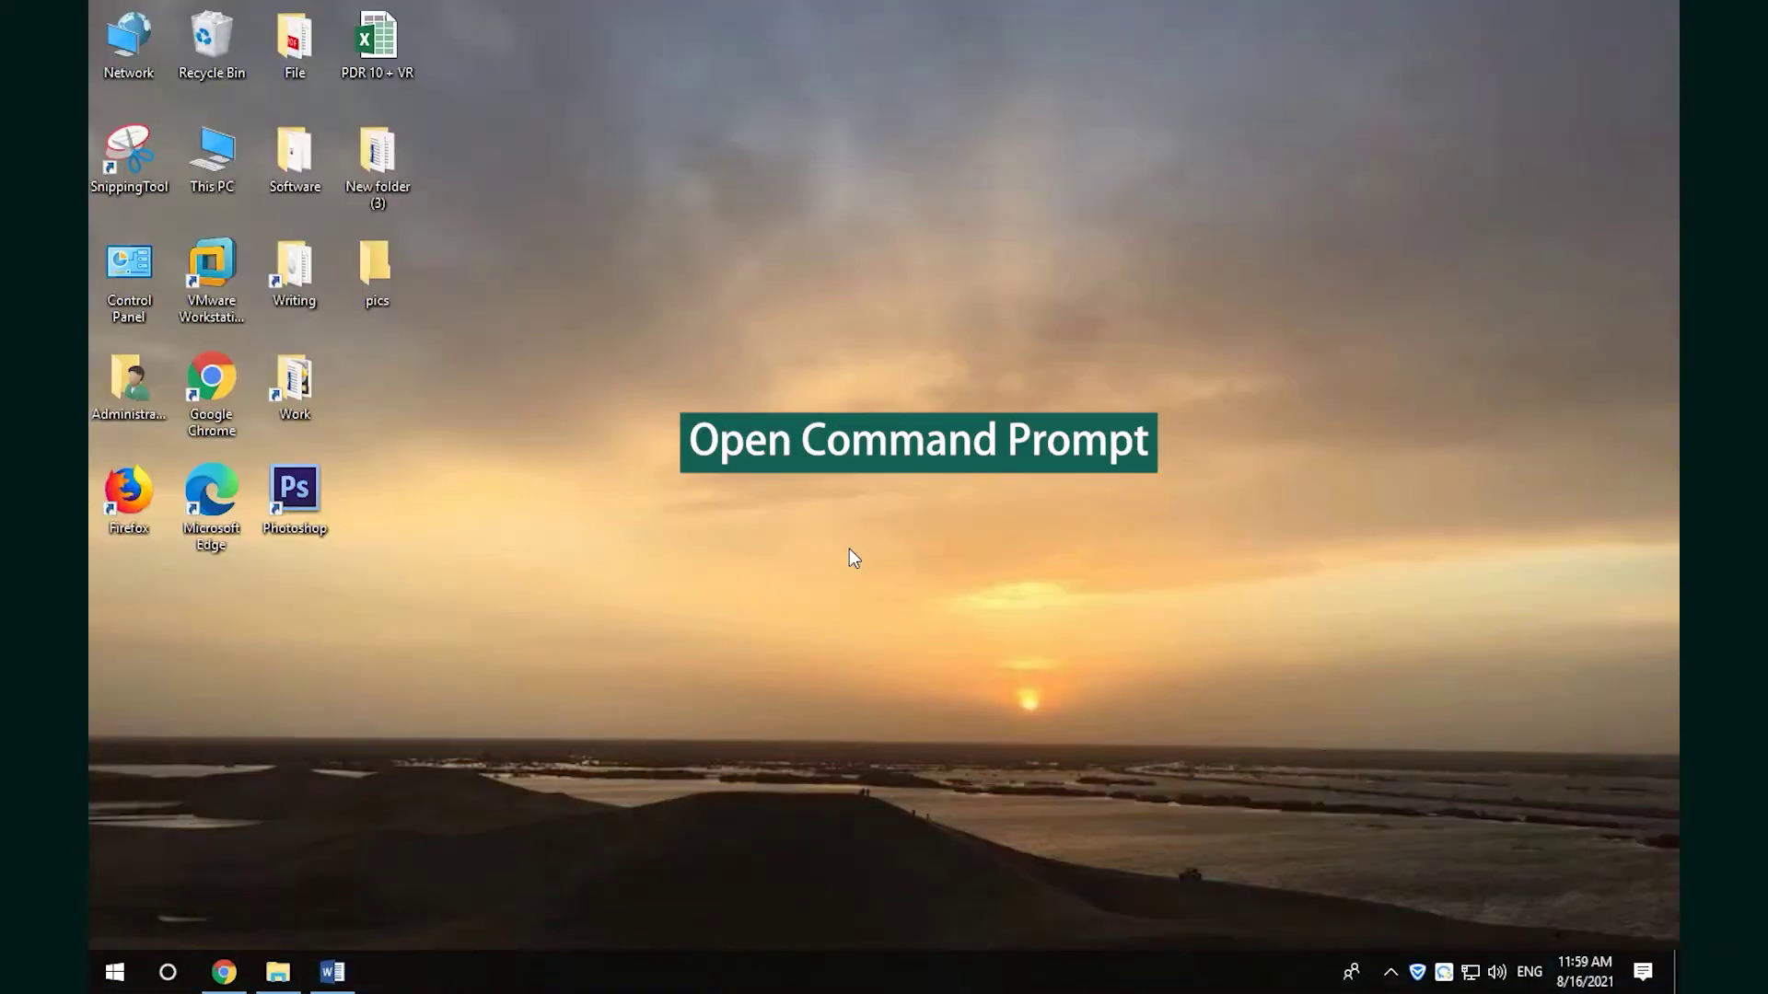
Step: Start cmd as administrator from Run and enter 'control panel' at its prompt
key("super+r")
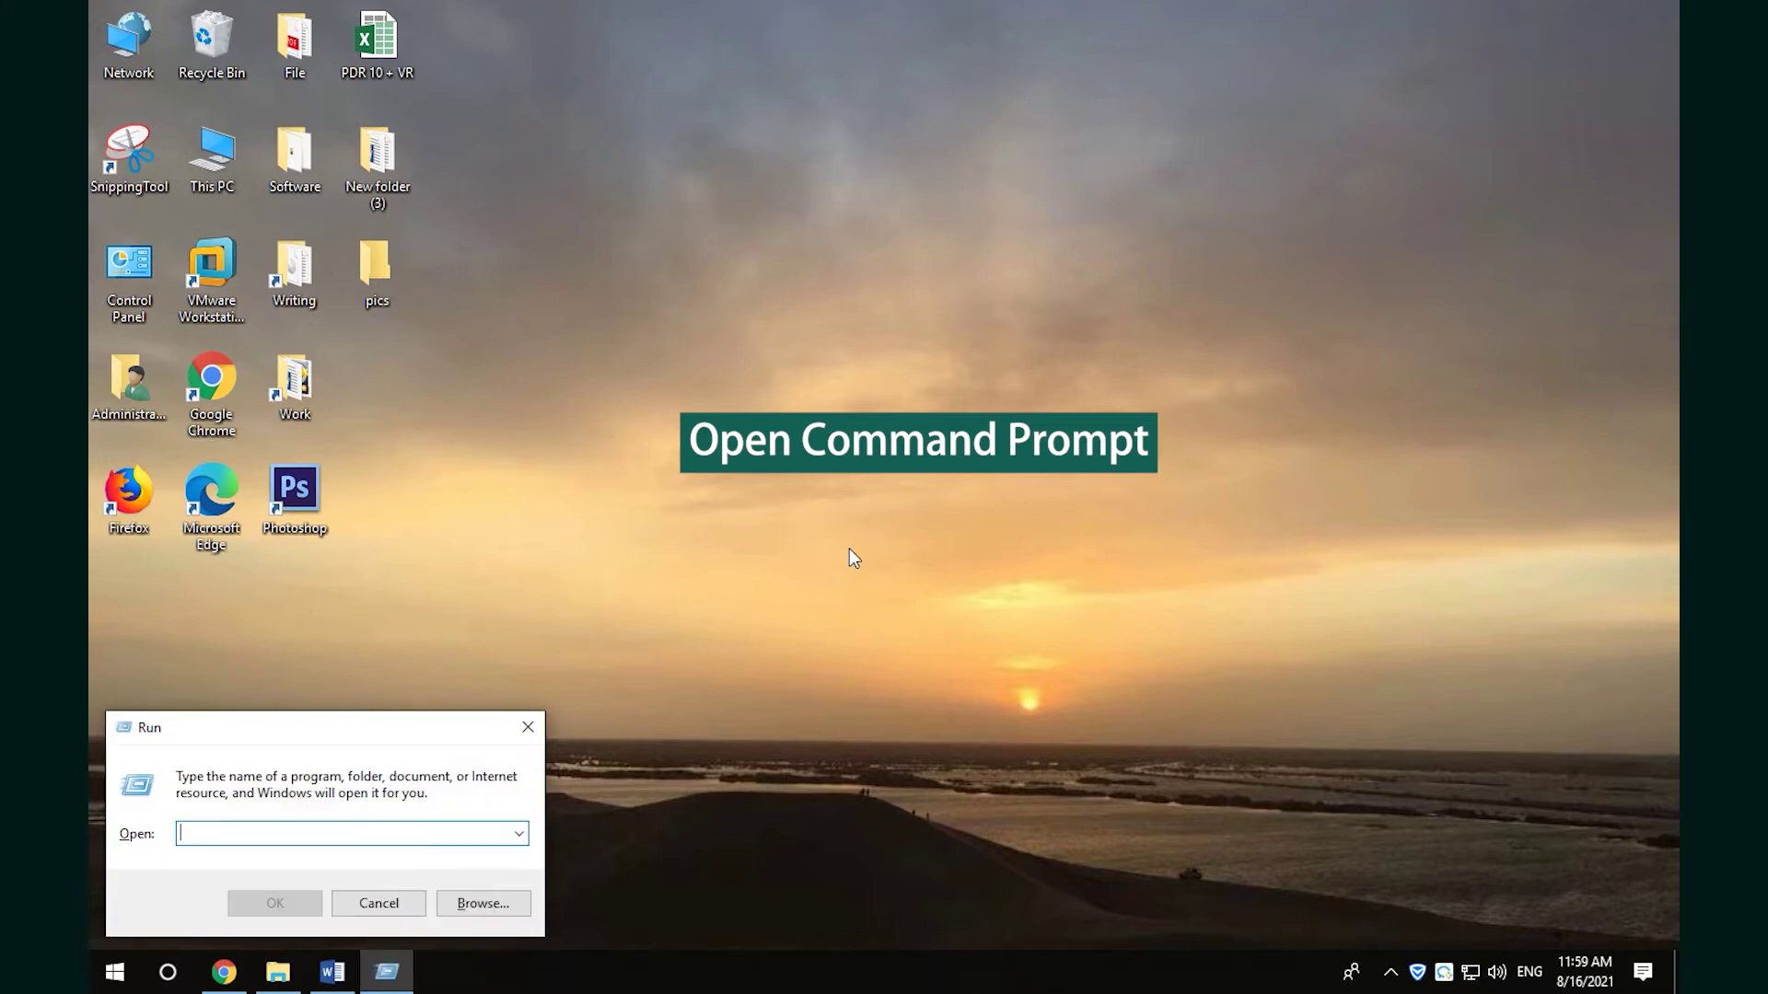
type("cmd")
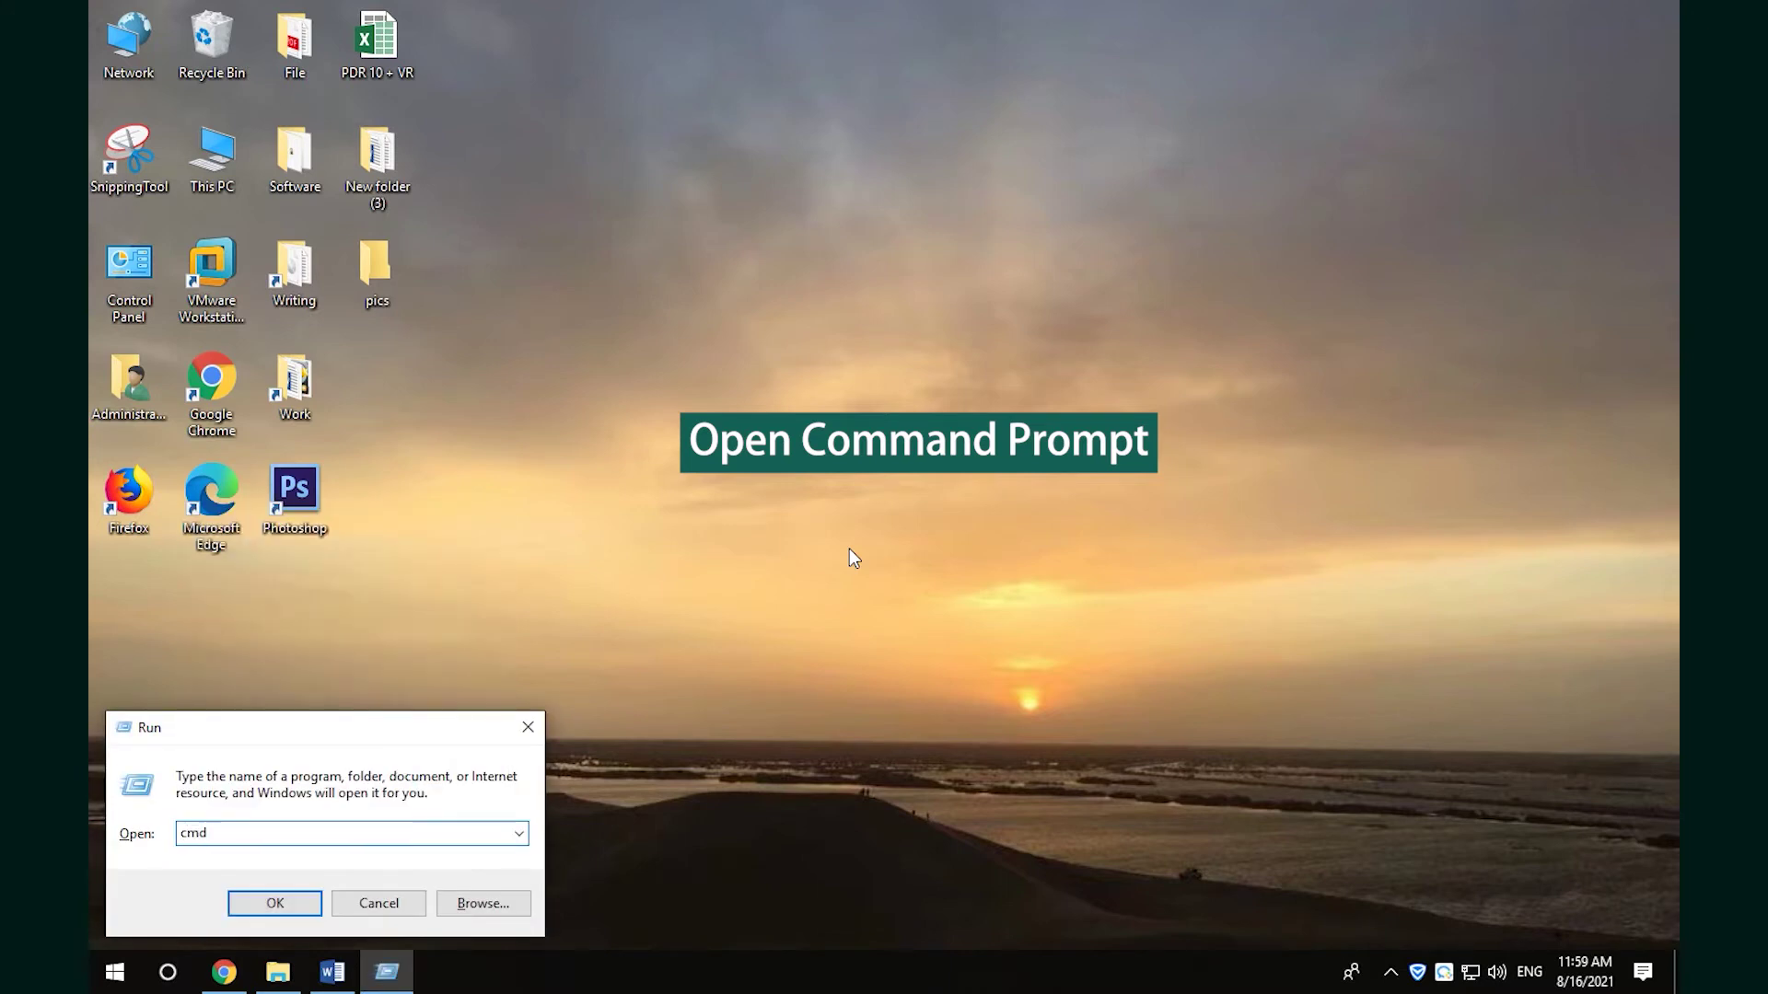
key("ctrl+shift+Return")
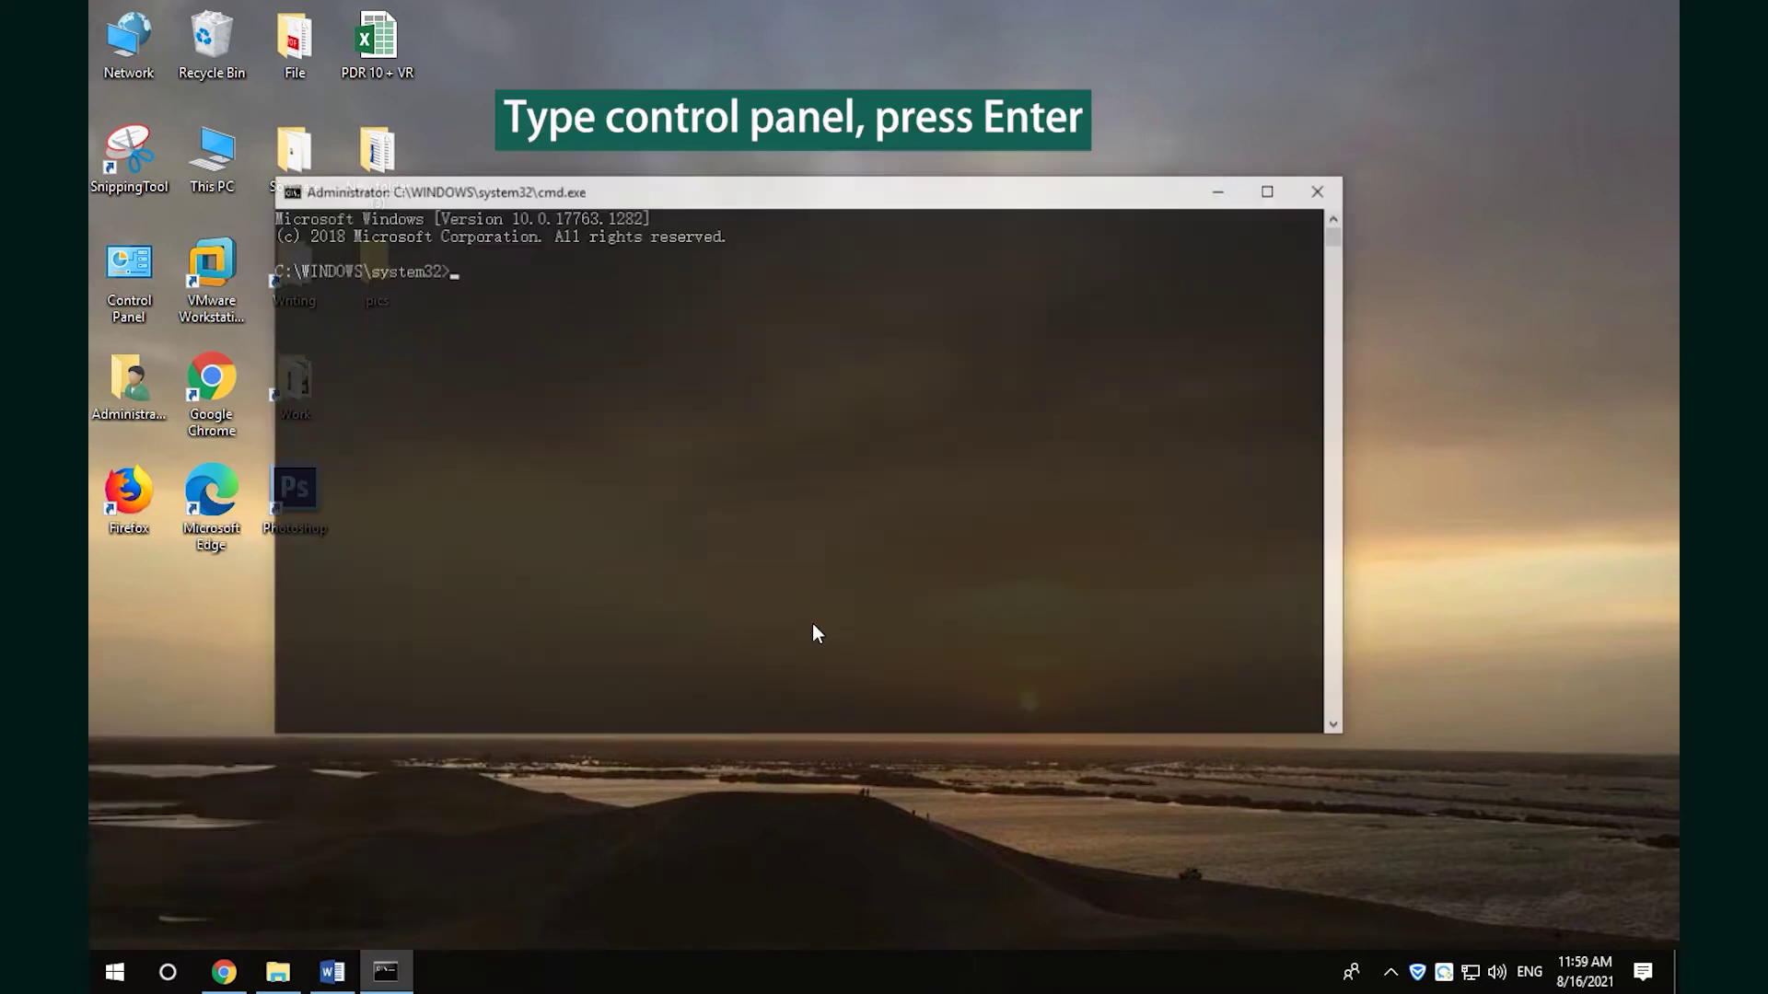
type("con")
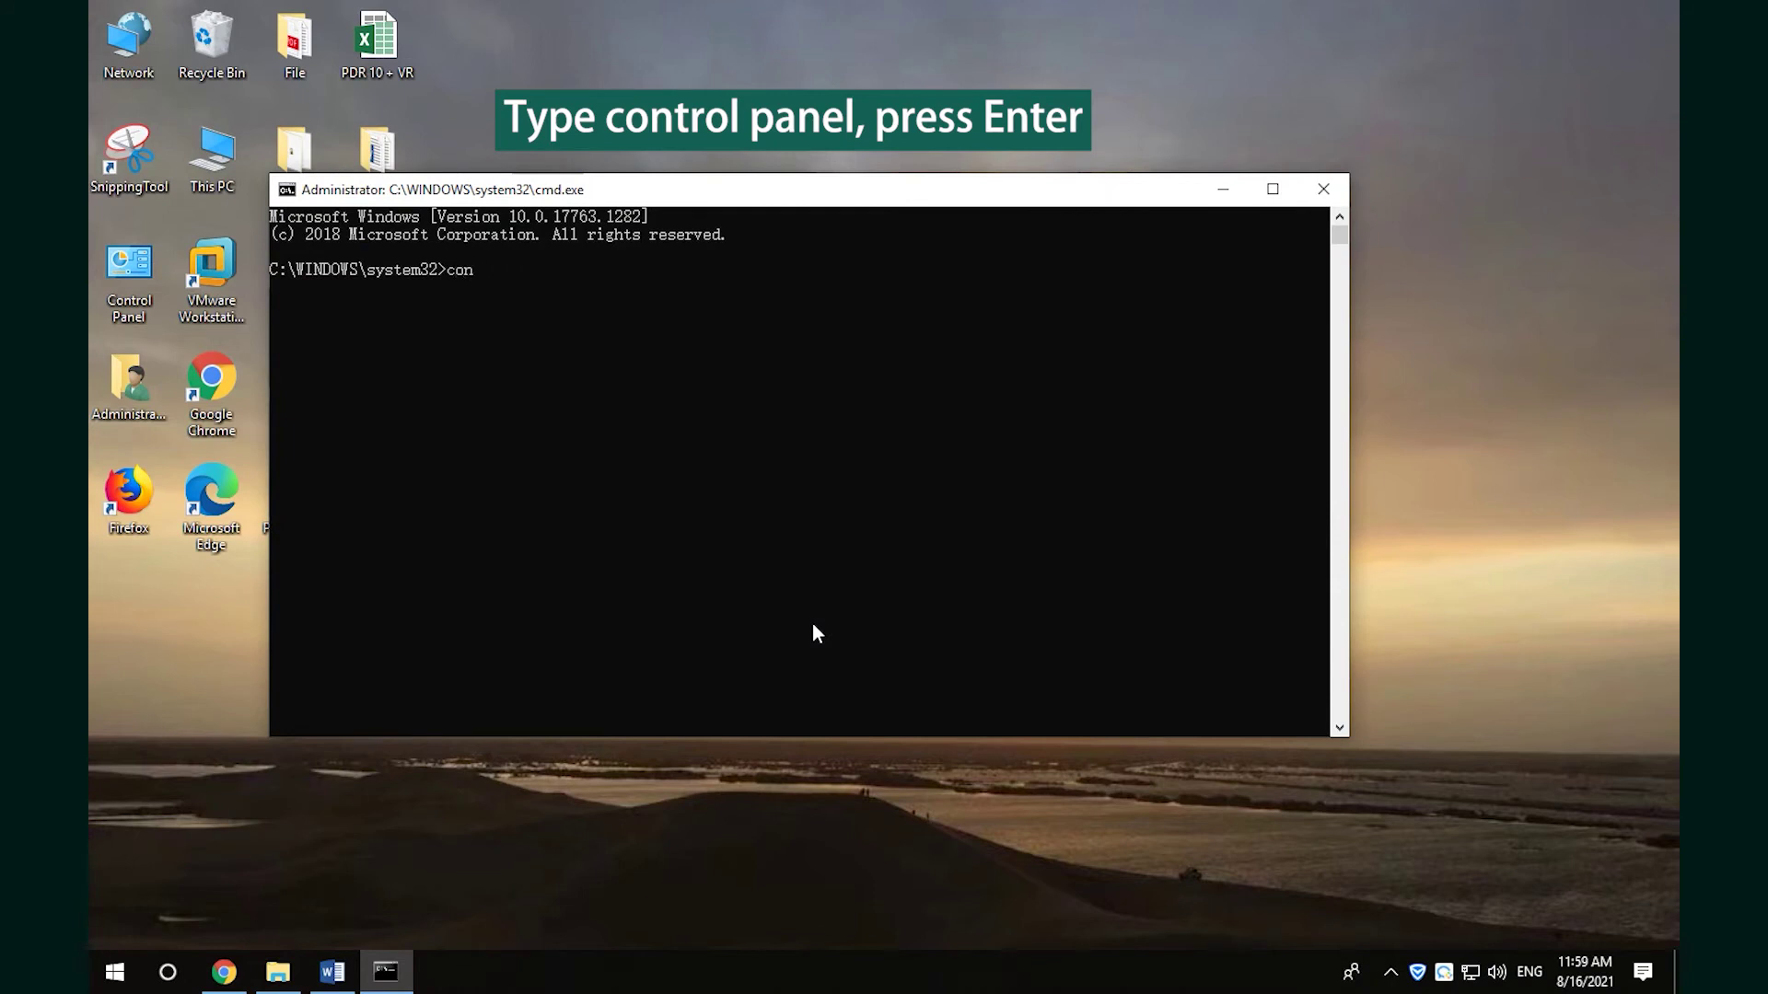
type("trol pa")
type("nel")
key("Return")
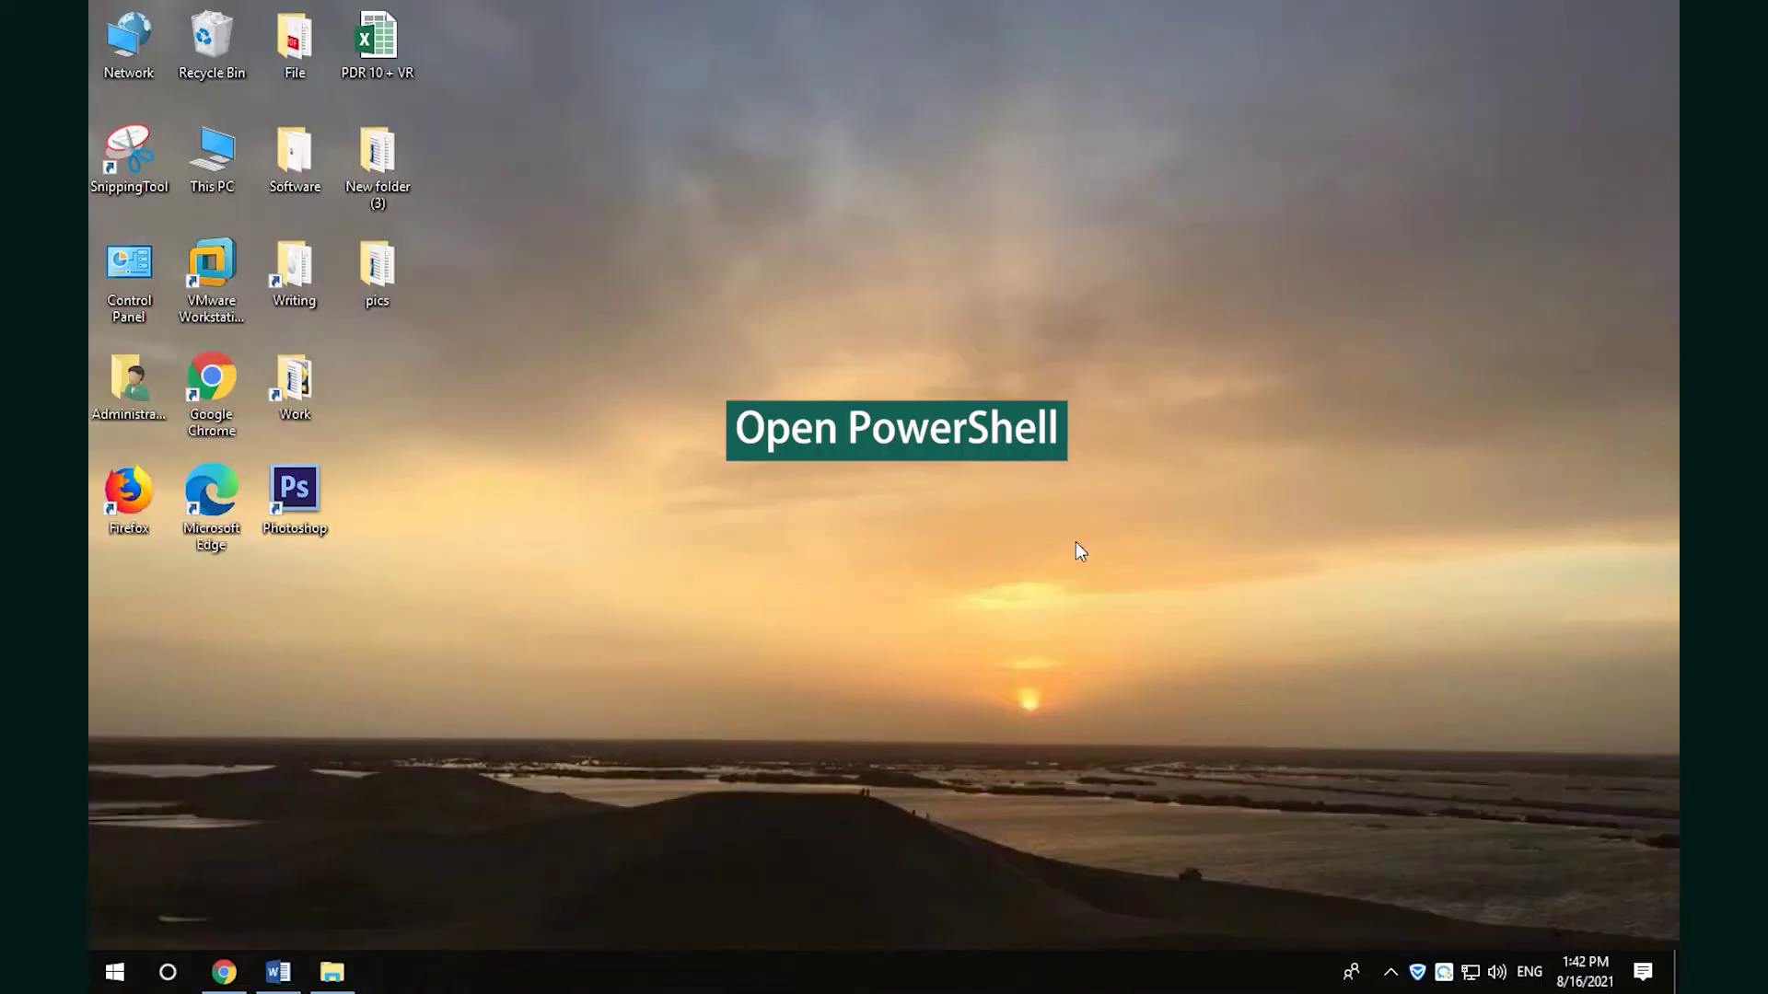
Step: Open admin PowerShell from the Windows+X menu and run 'control panel'
key("super+x")
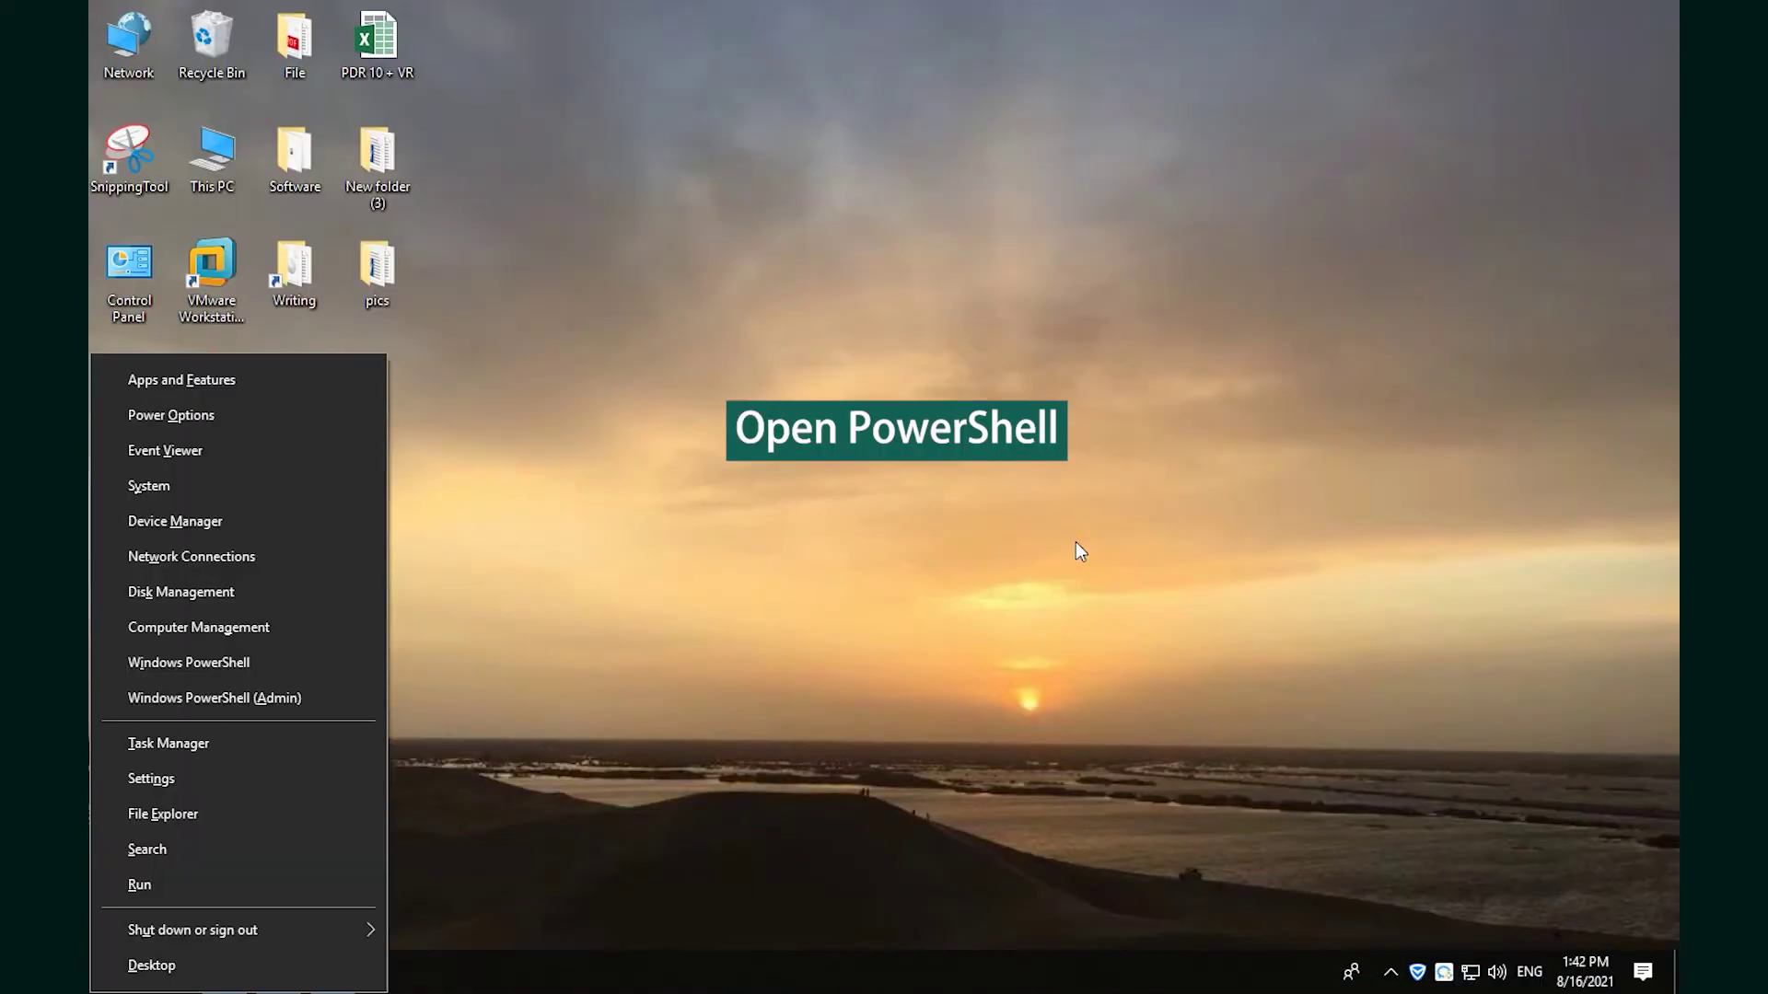
left_click(321, 702)
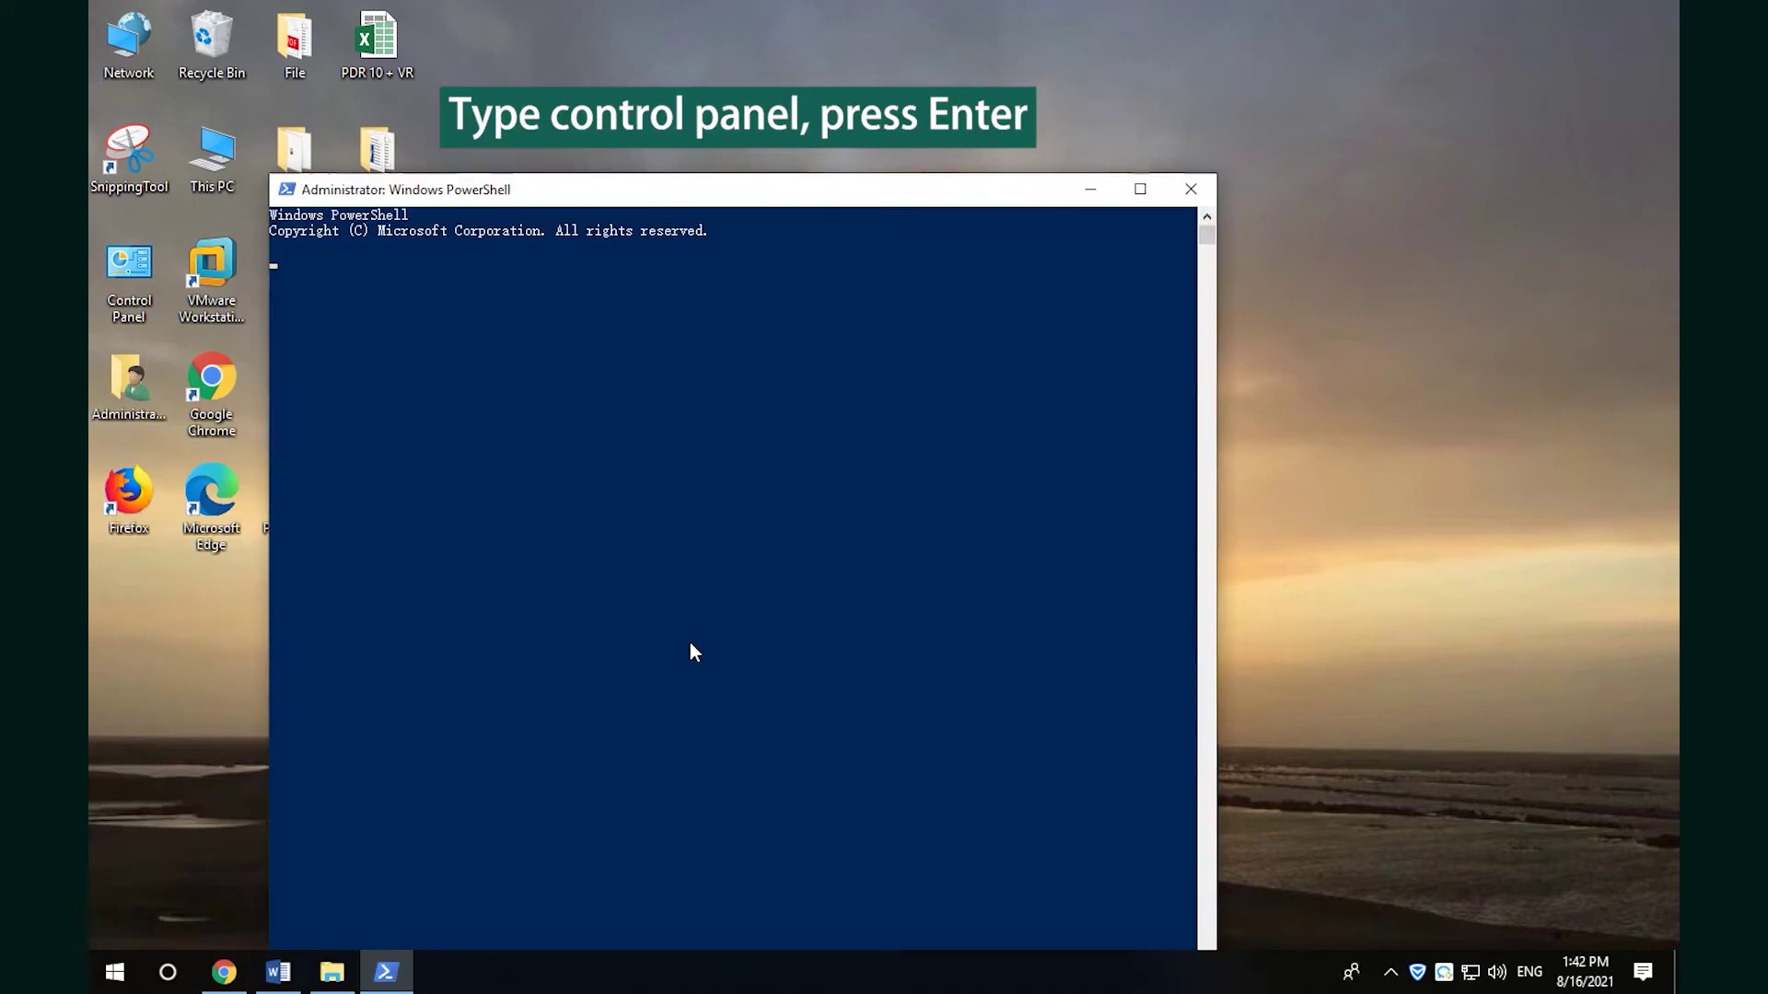
type("co")
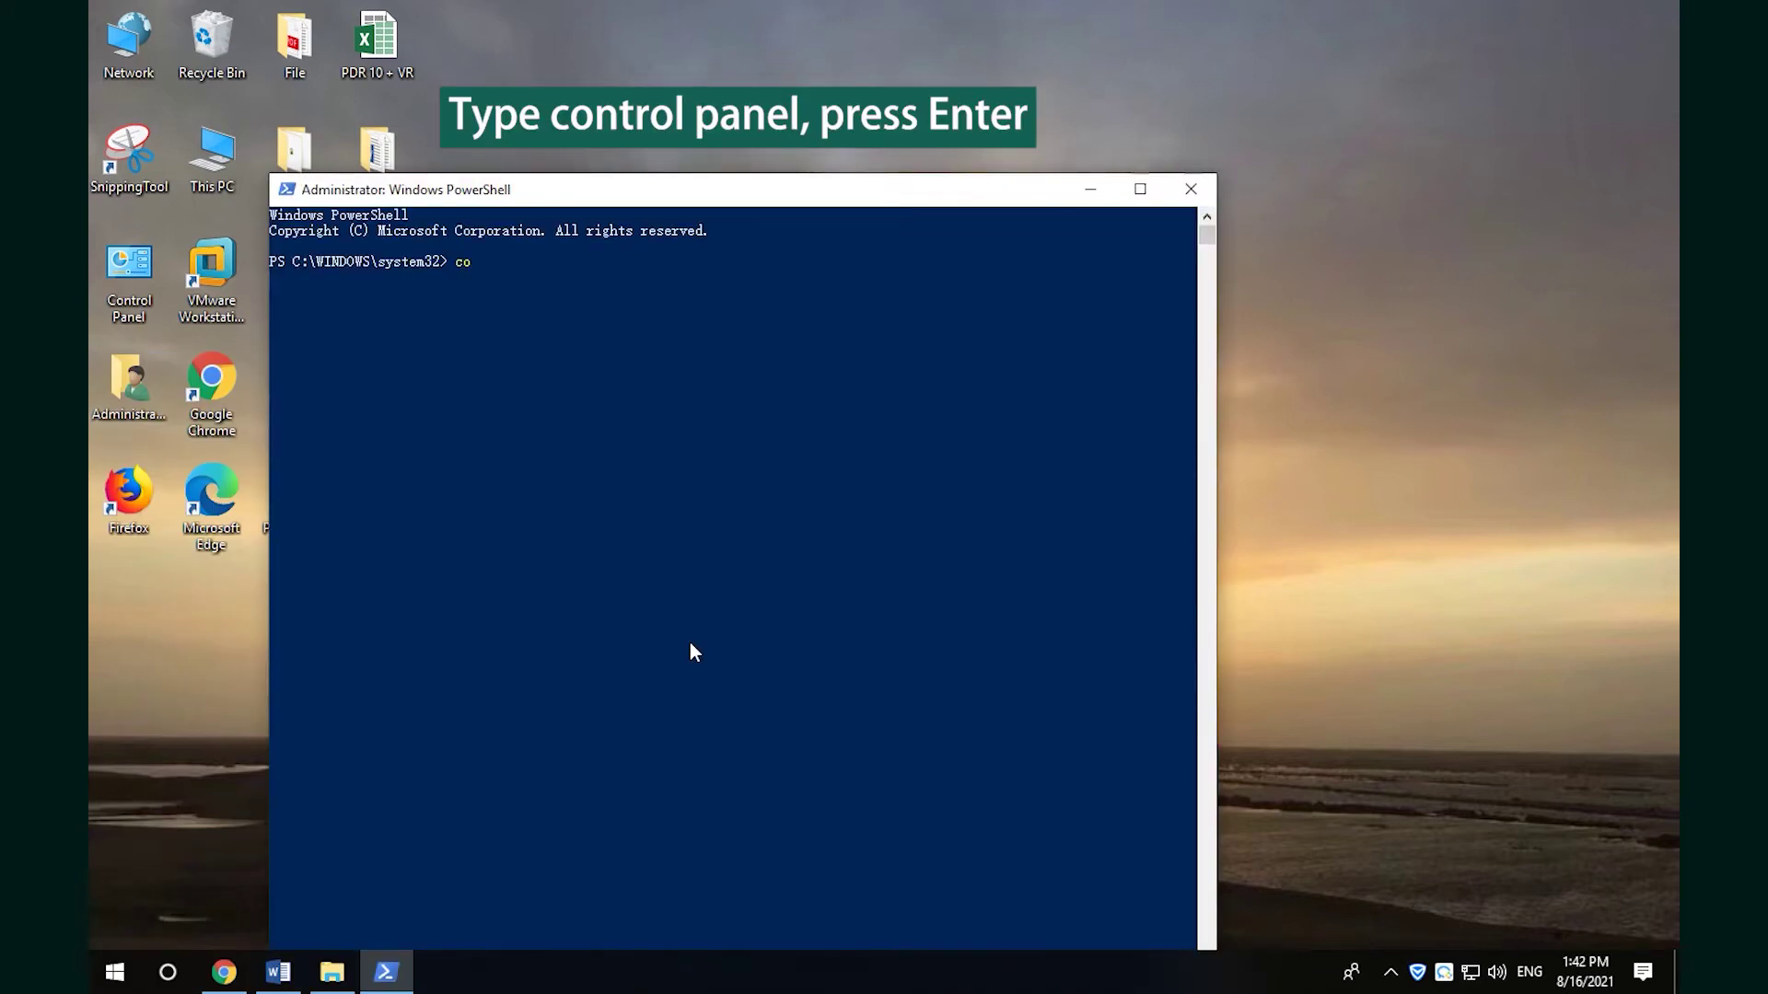
type("ntrol ")
type("panel")
key("Return")
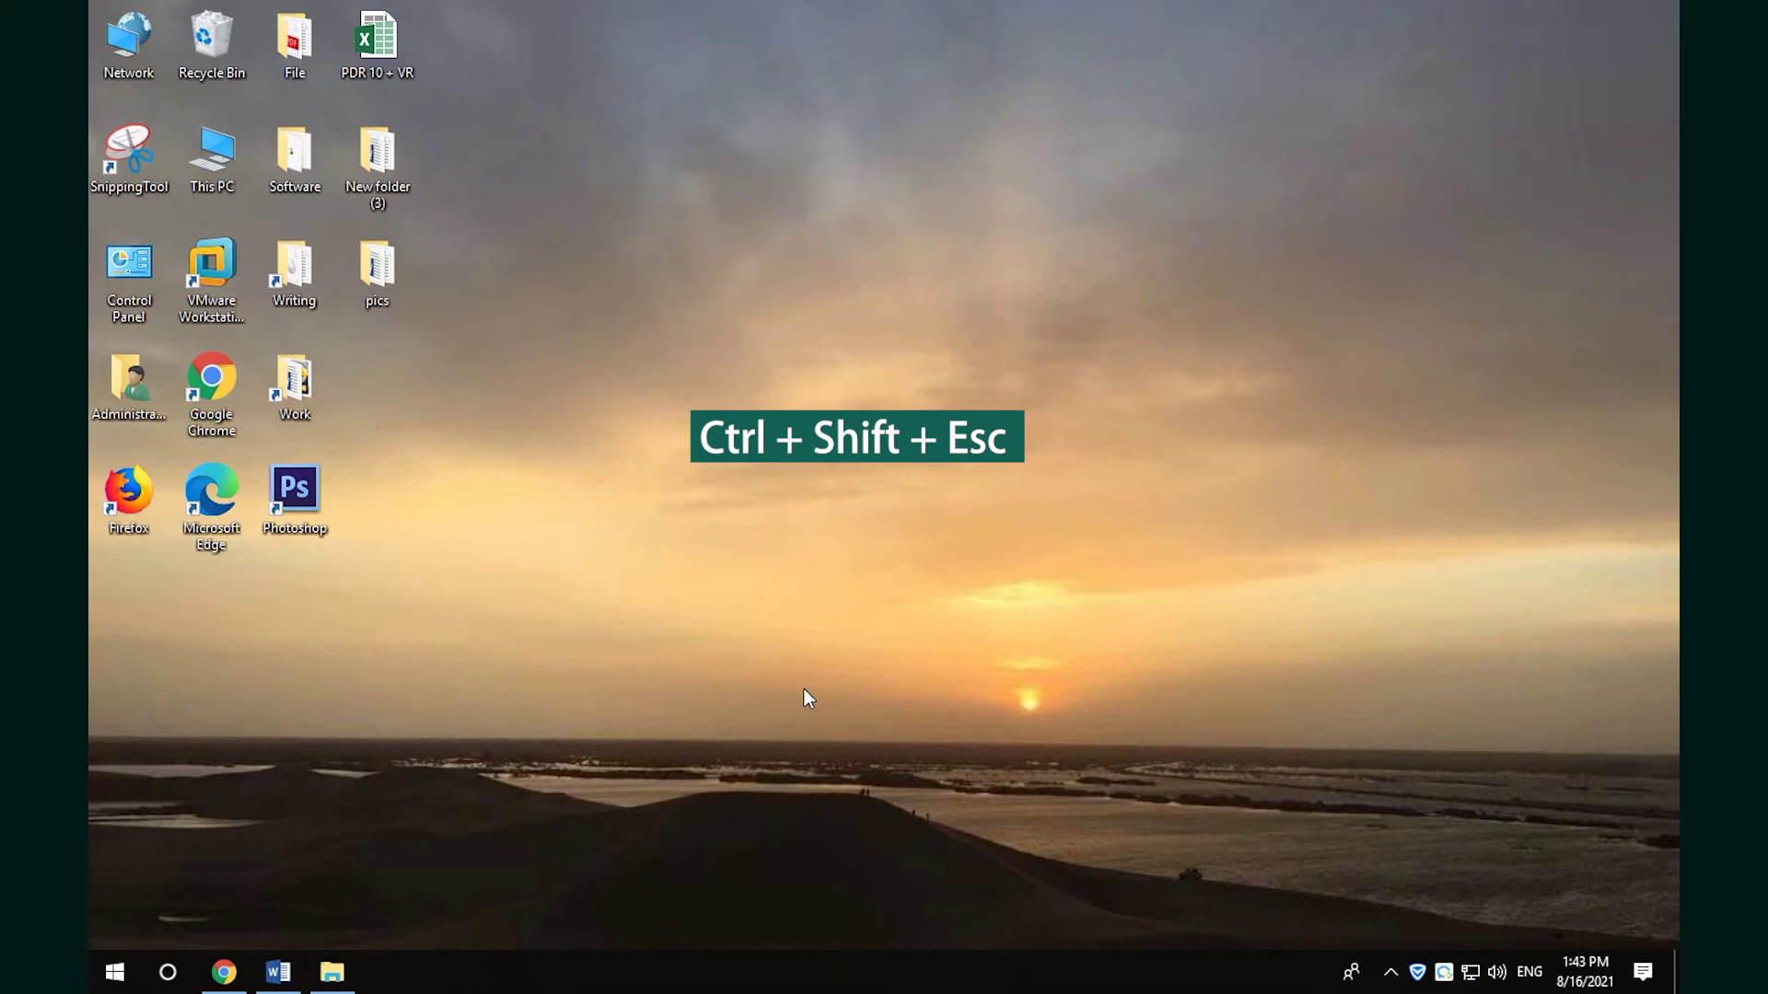
Step: Run 'control panel' as a new task from Task Manager's File menu
key("ctrl+shift+Escape")
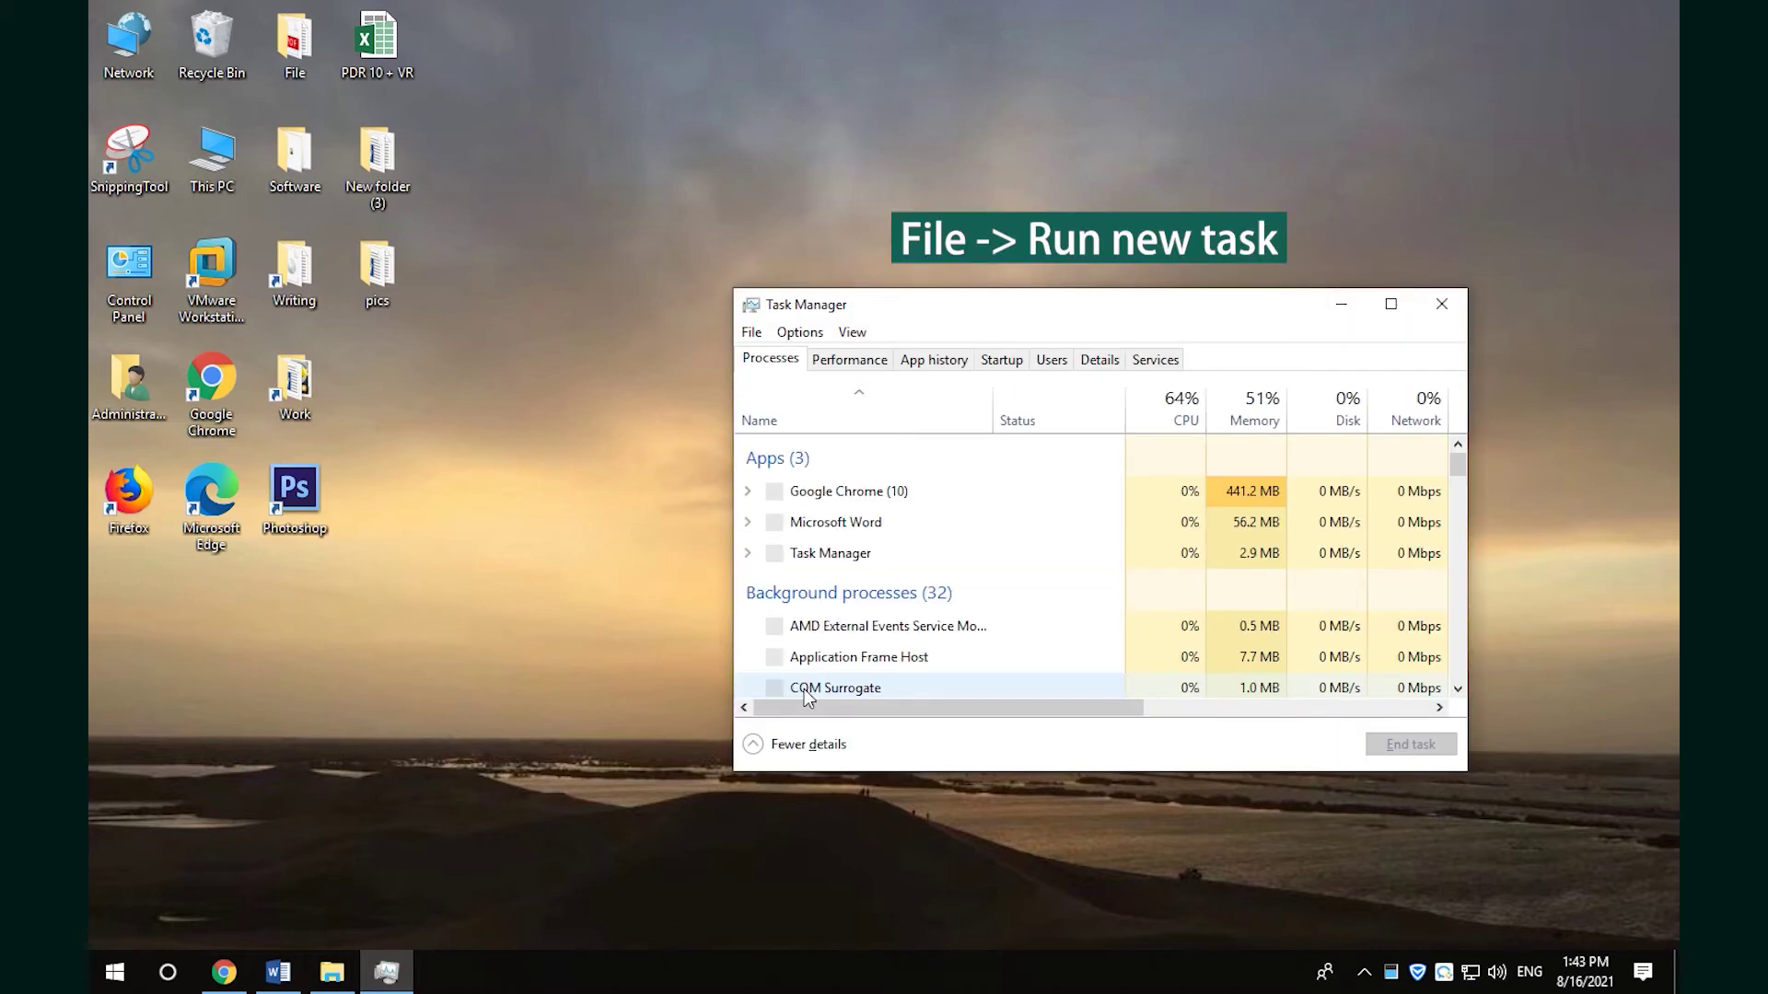
left_click(751, 334)
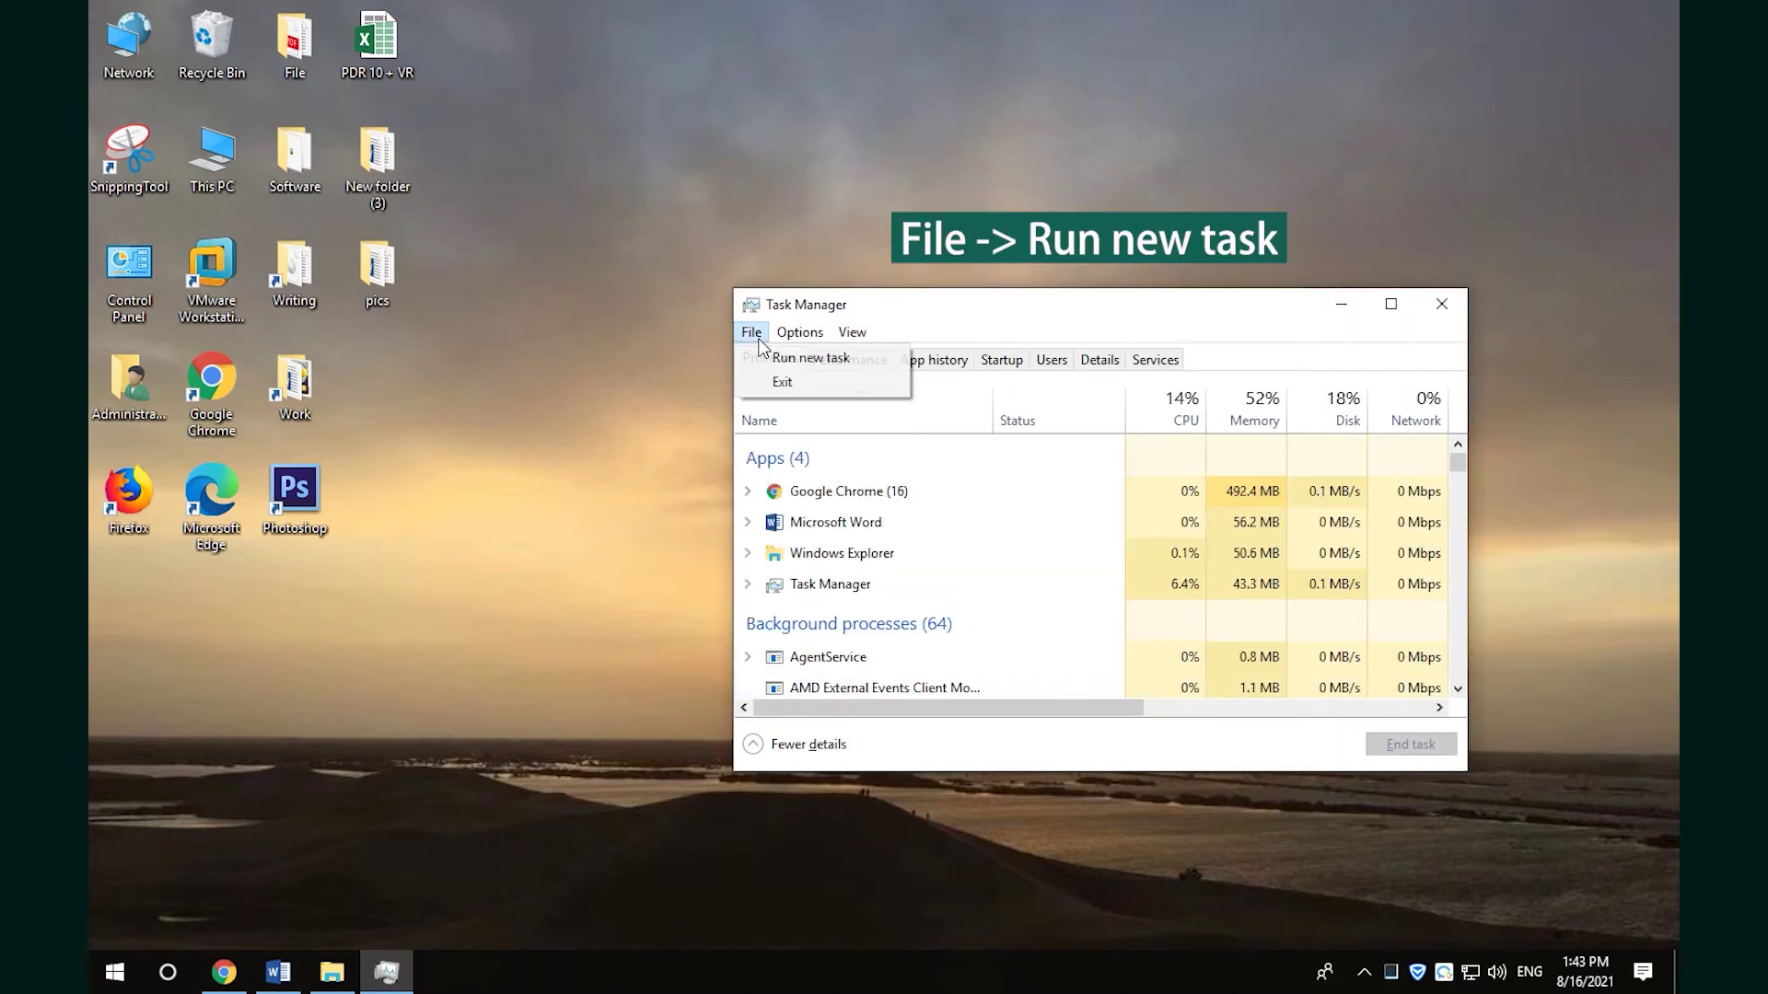
left_click(794, 359)
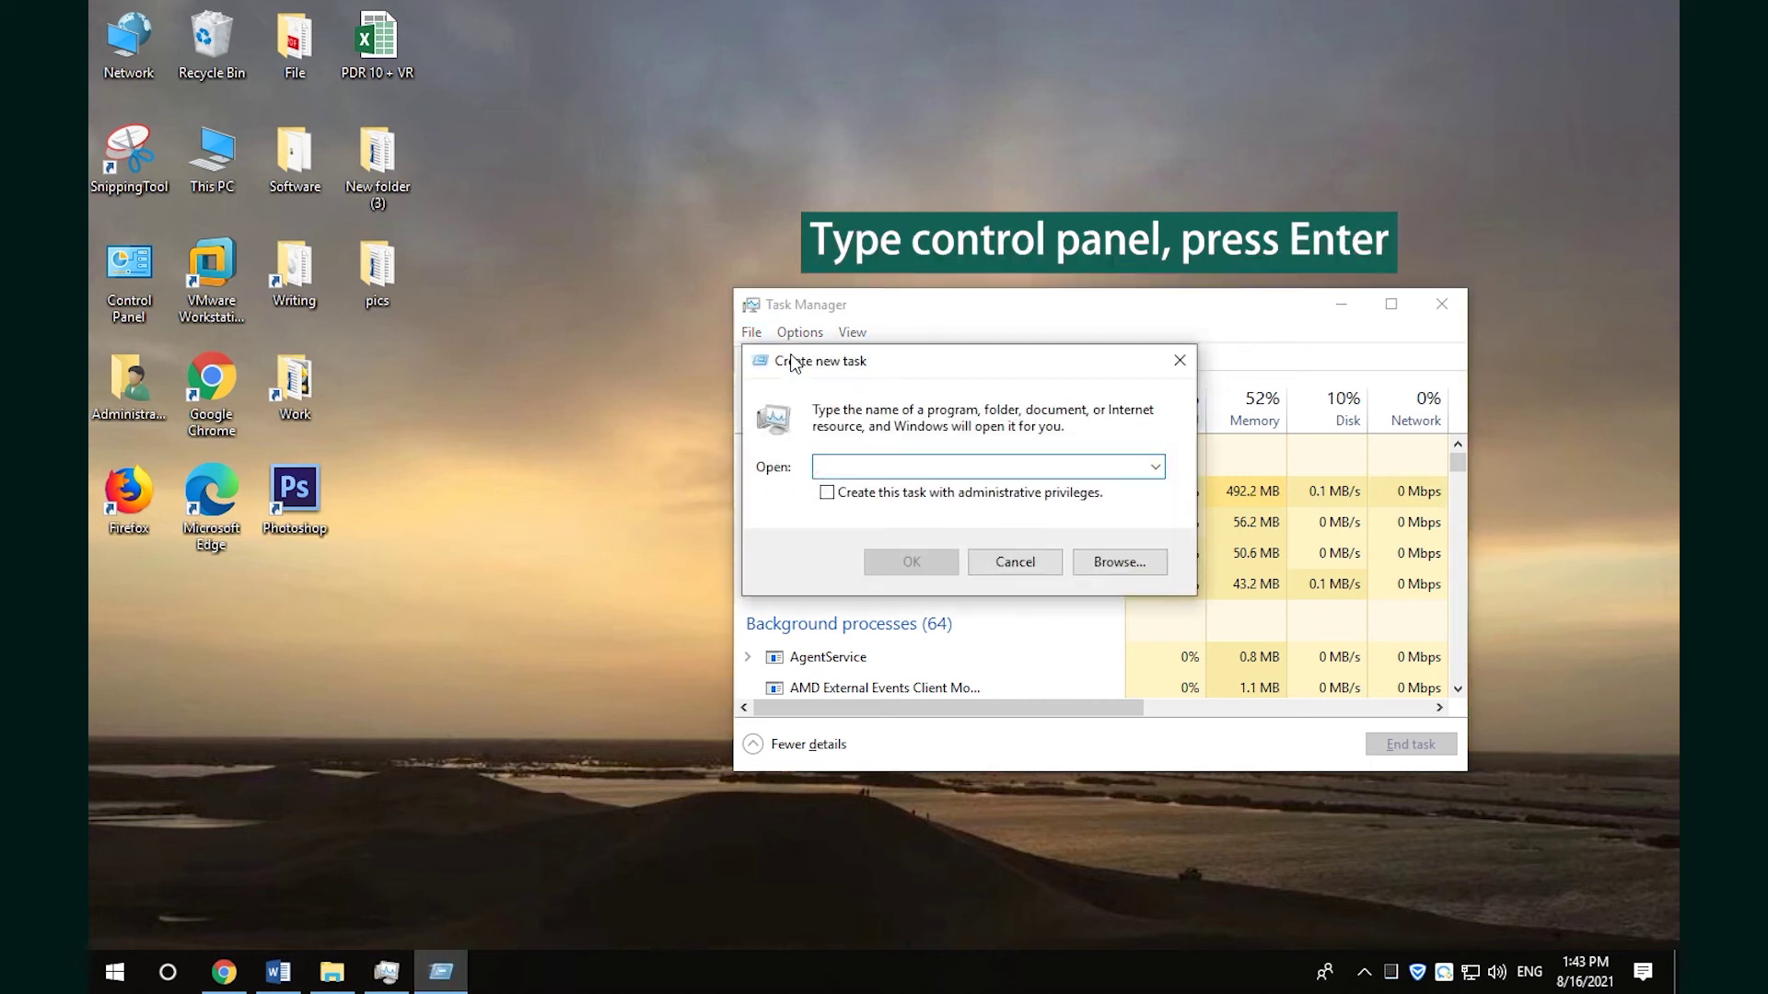
type("cont")
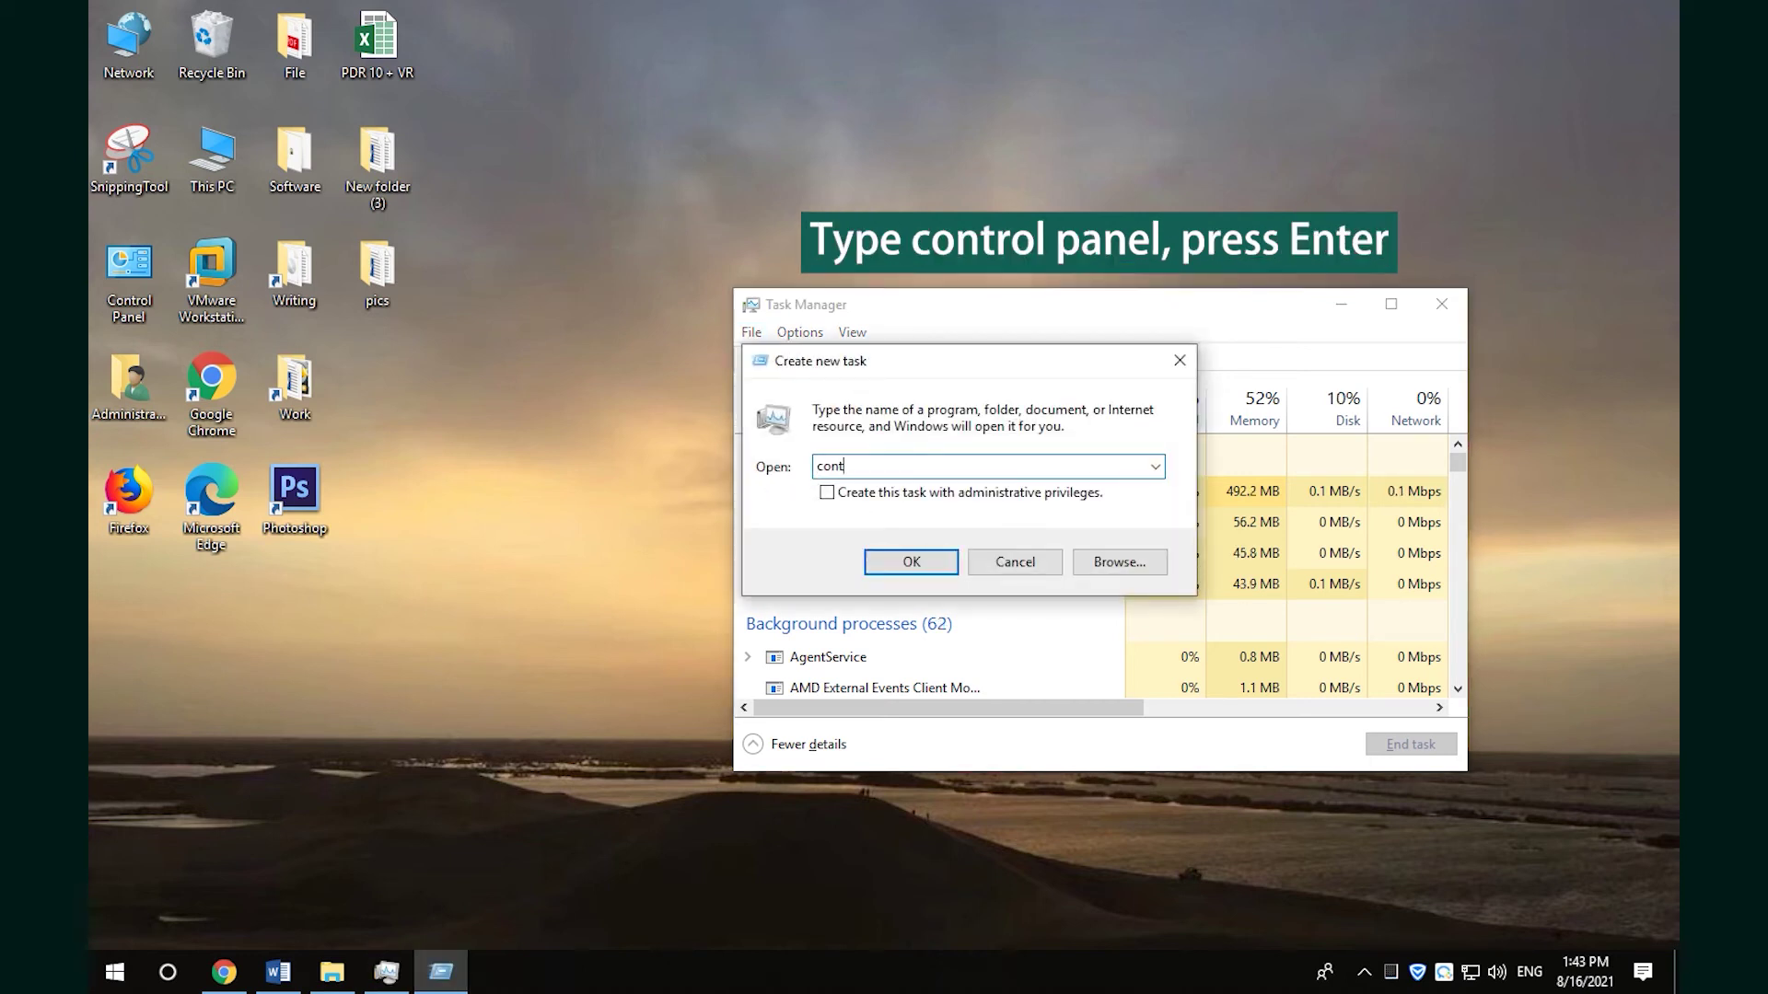
type("rol panel")
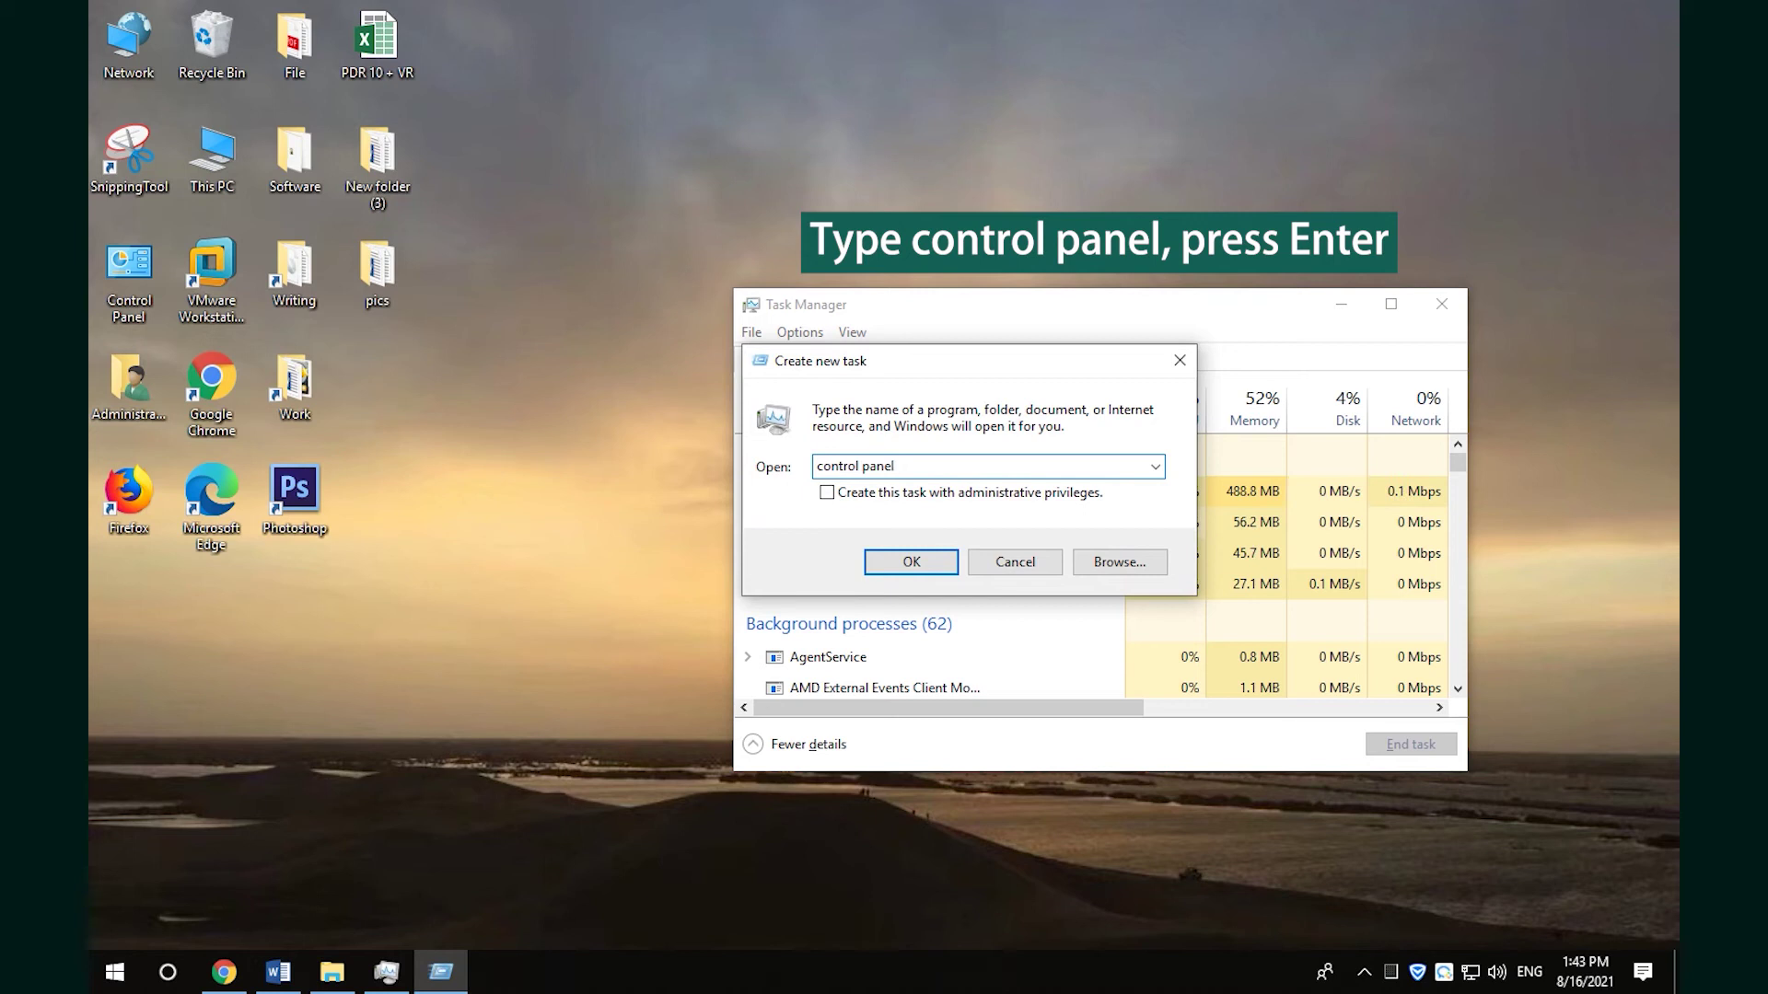
key("Return")
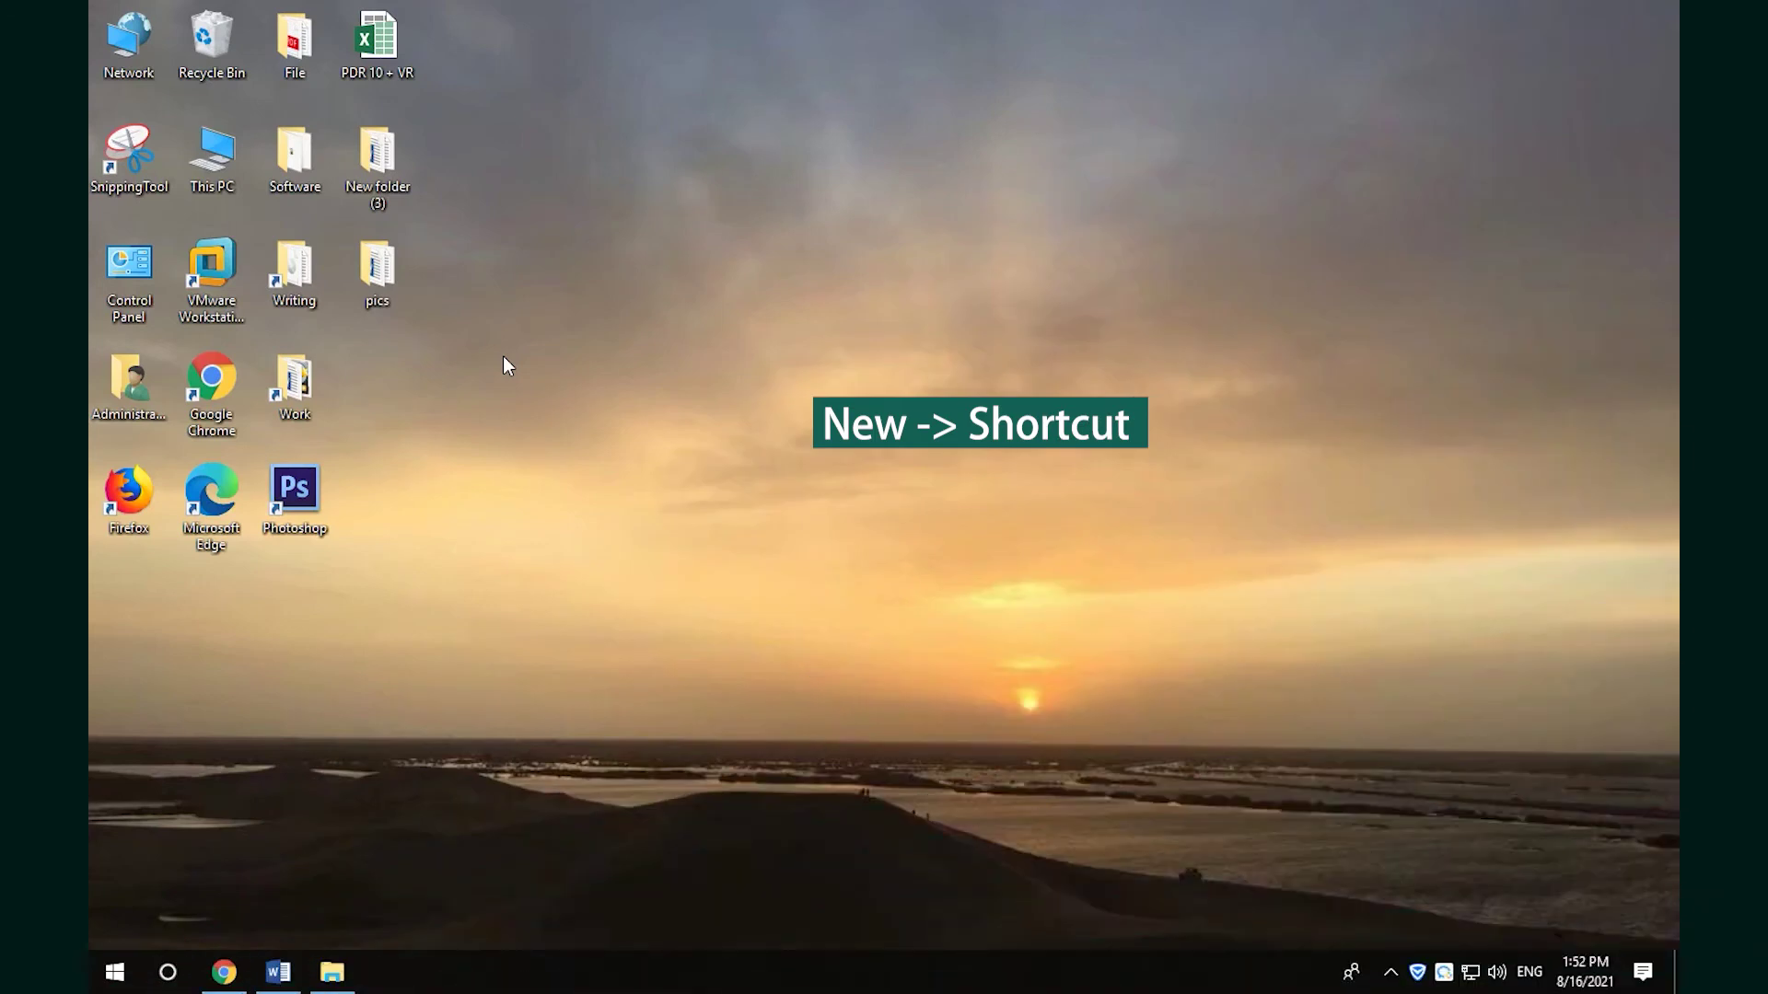
Step: Create a desktop shortcut named 'Control Panel' targeting %windir%\system32\control.exe
right_click(502, 363)
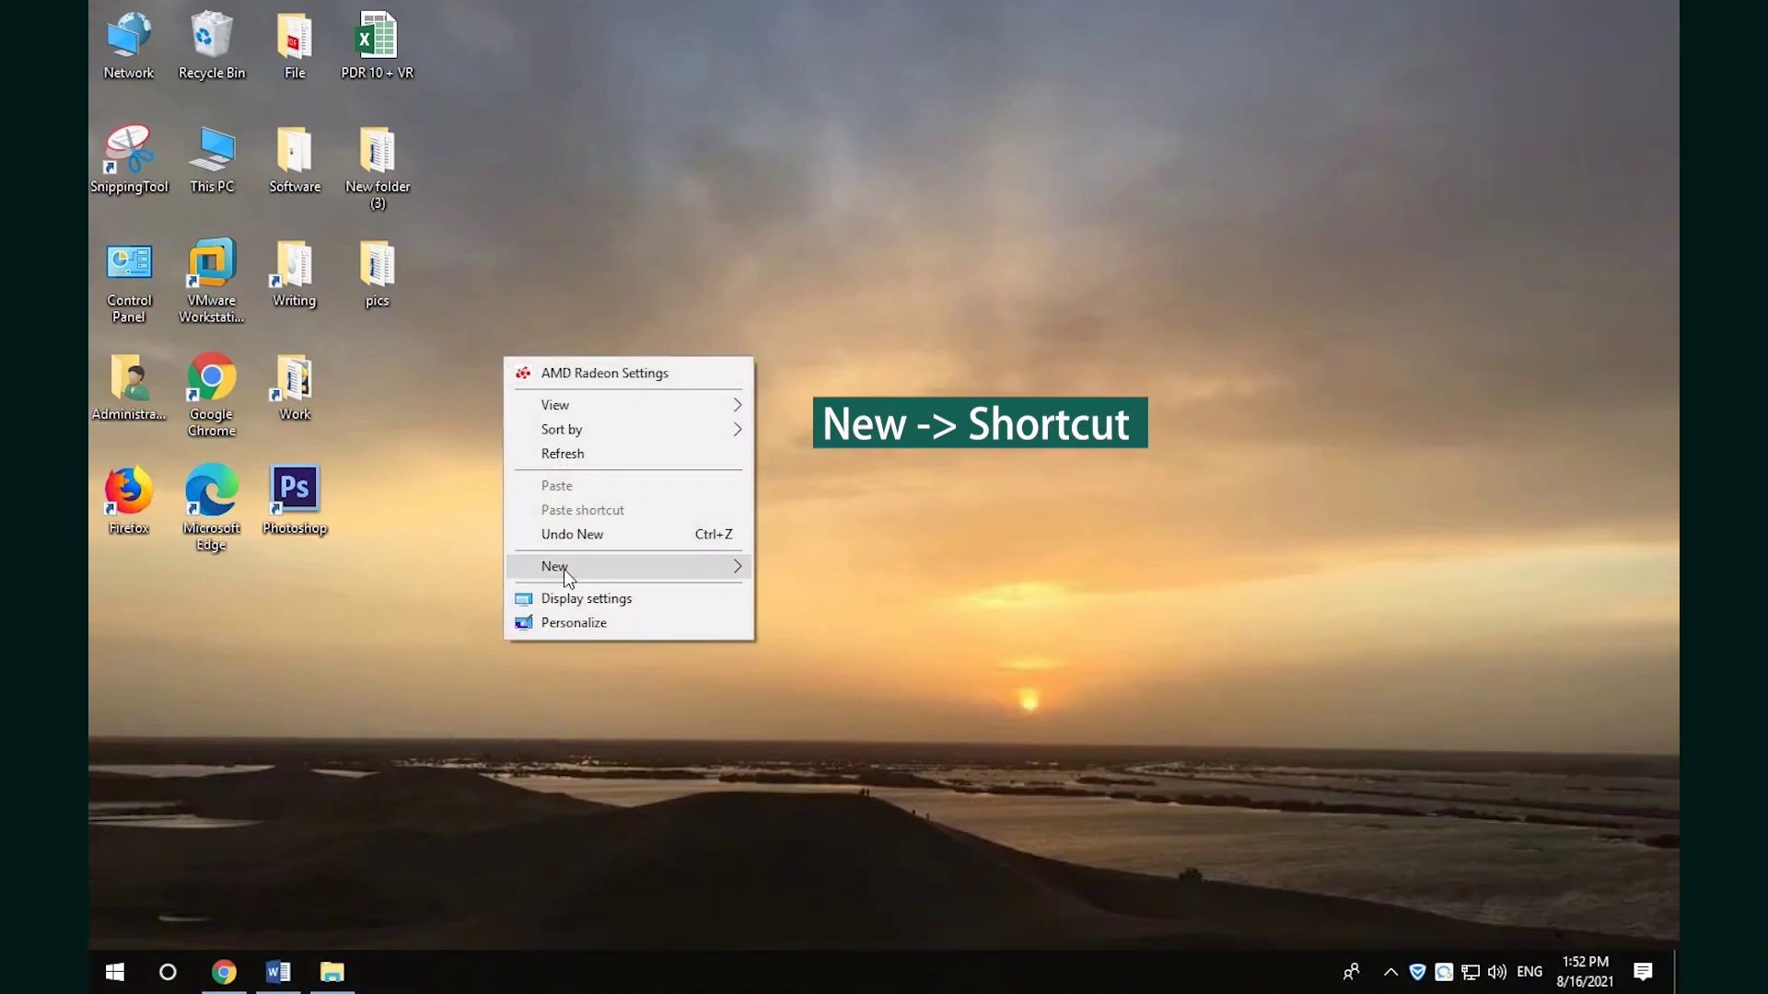
mouse_move(628, 567)
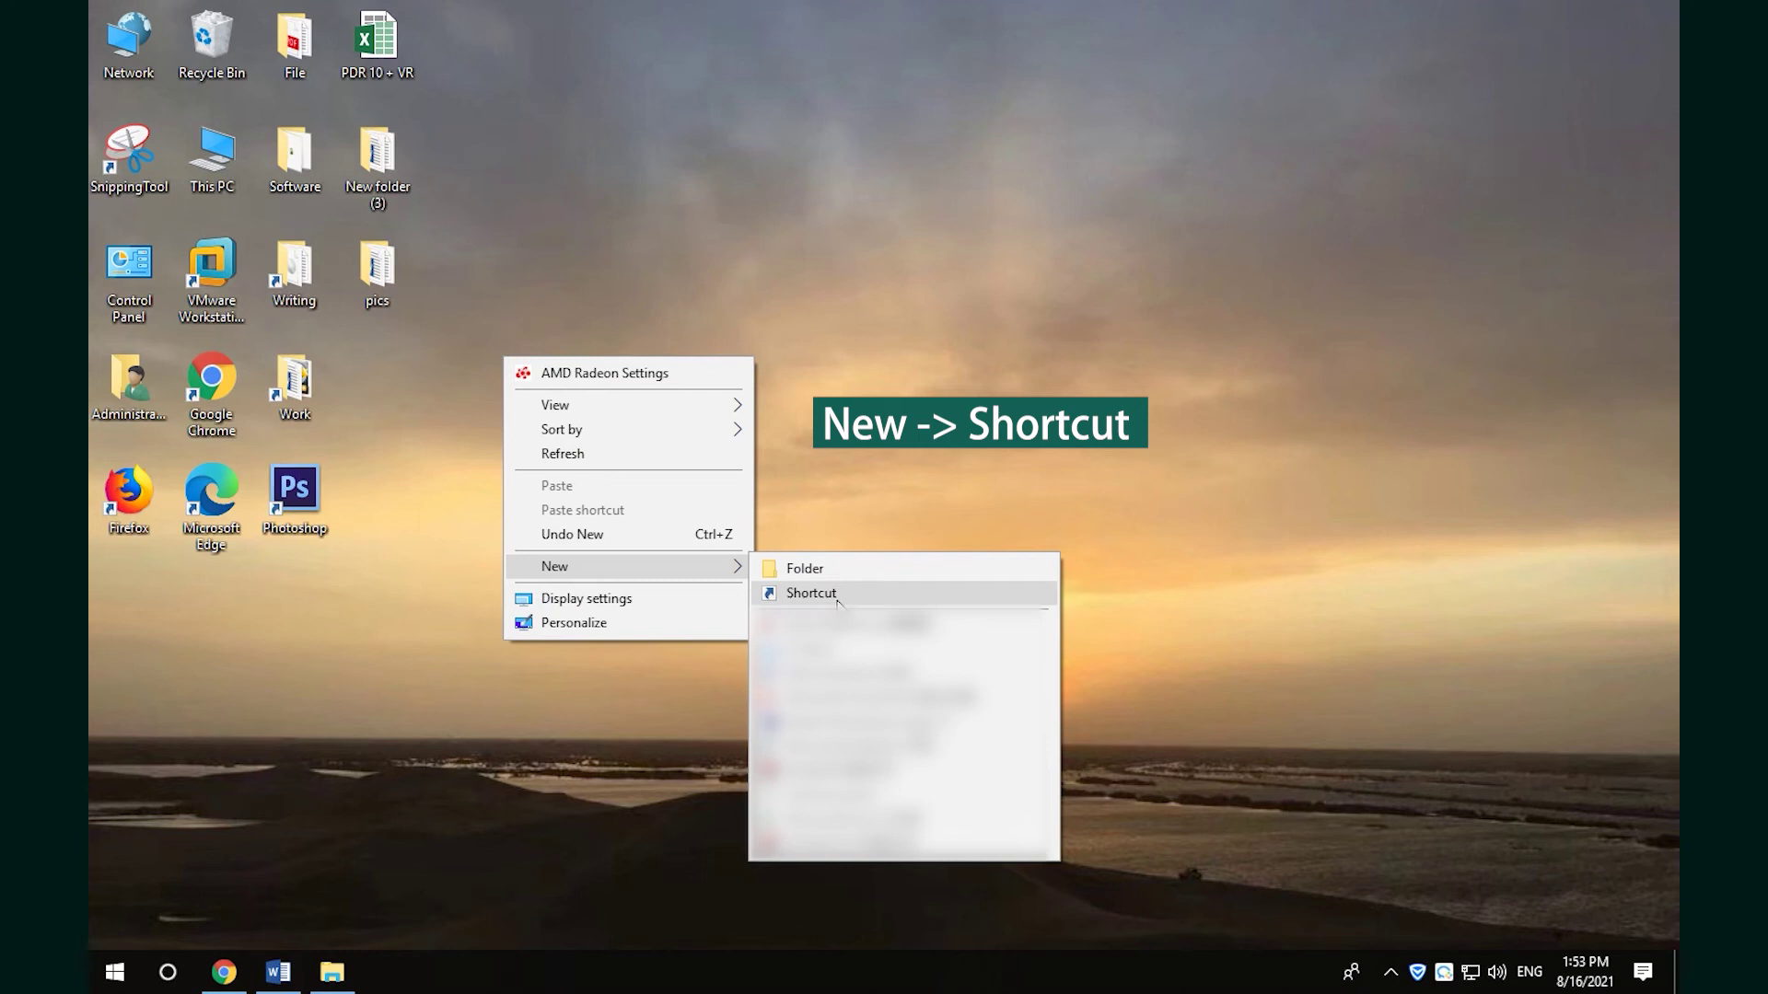
left_click(837, 596)
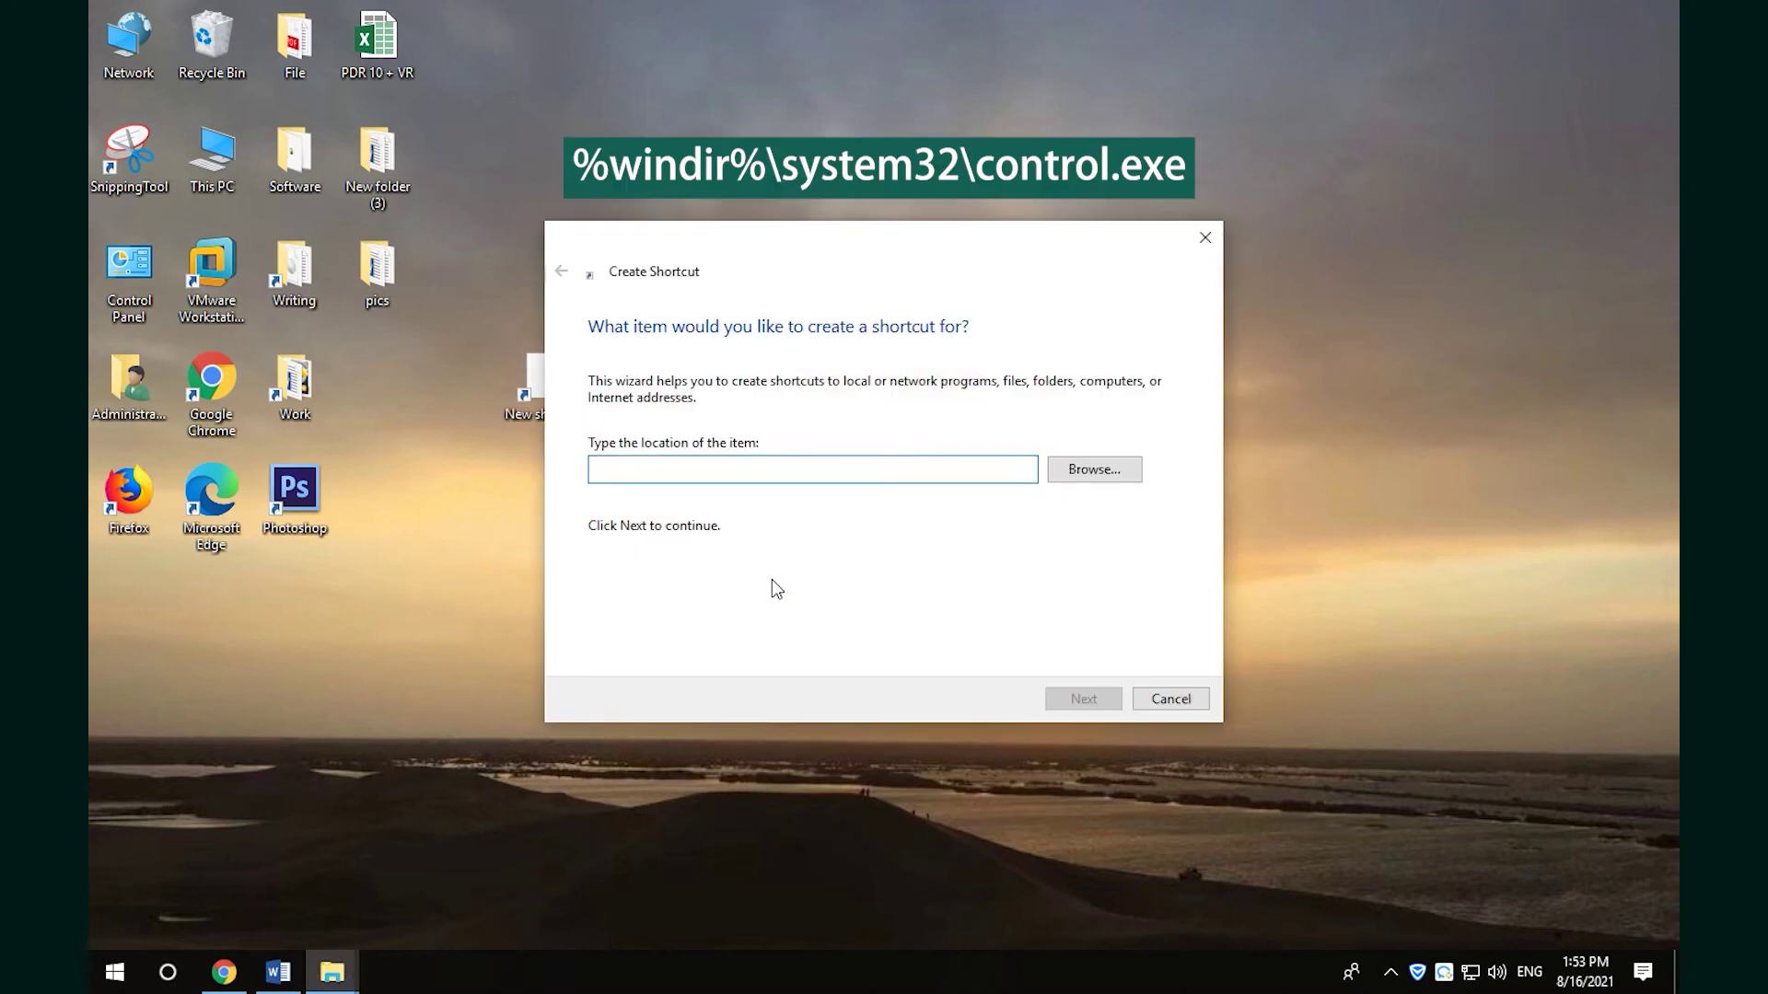
type("%w")
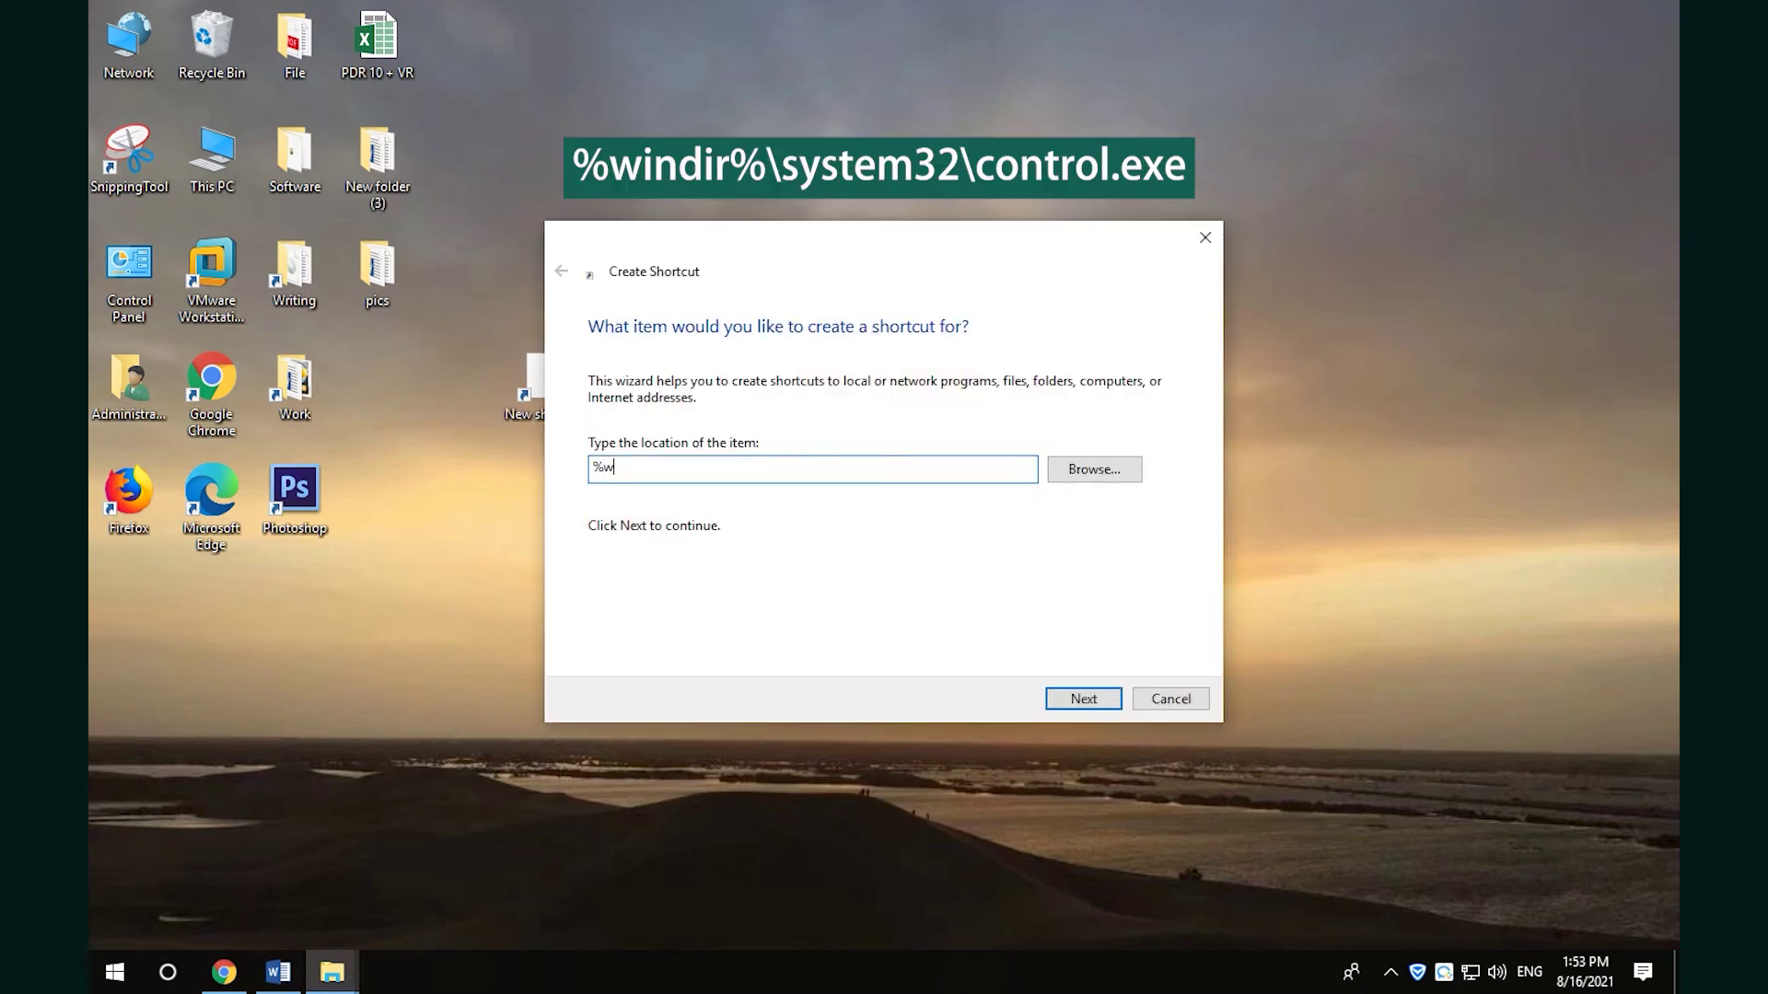
type("indir%")
type("\\s")
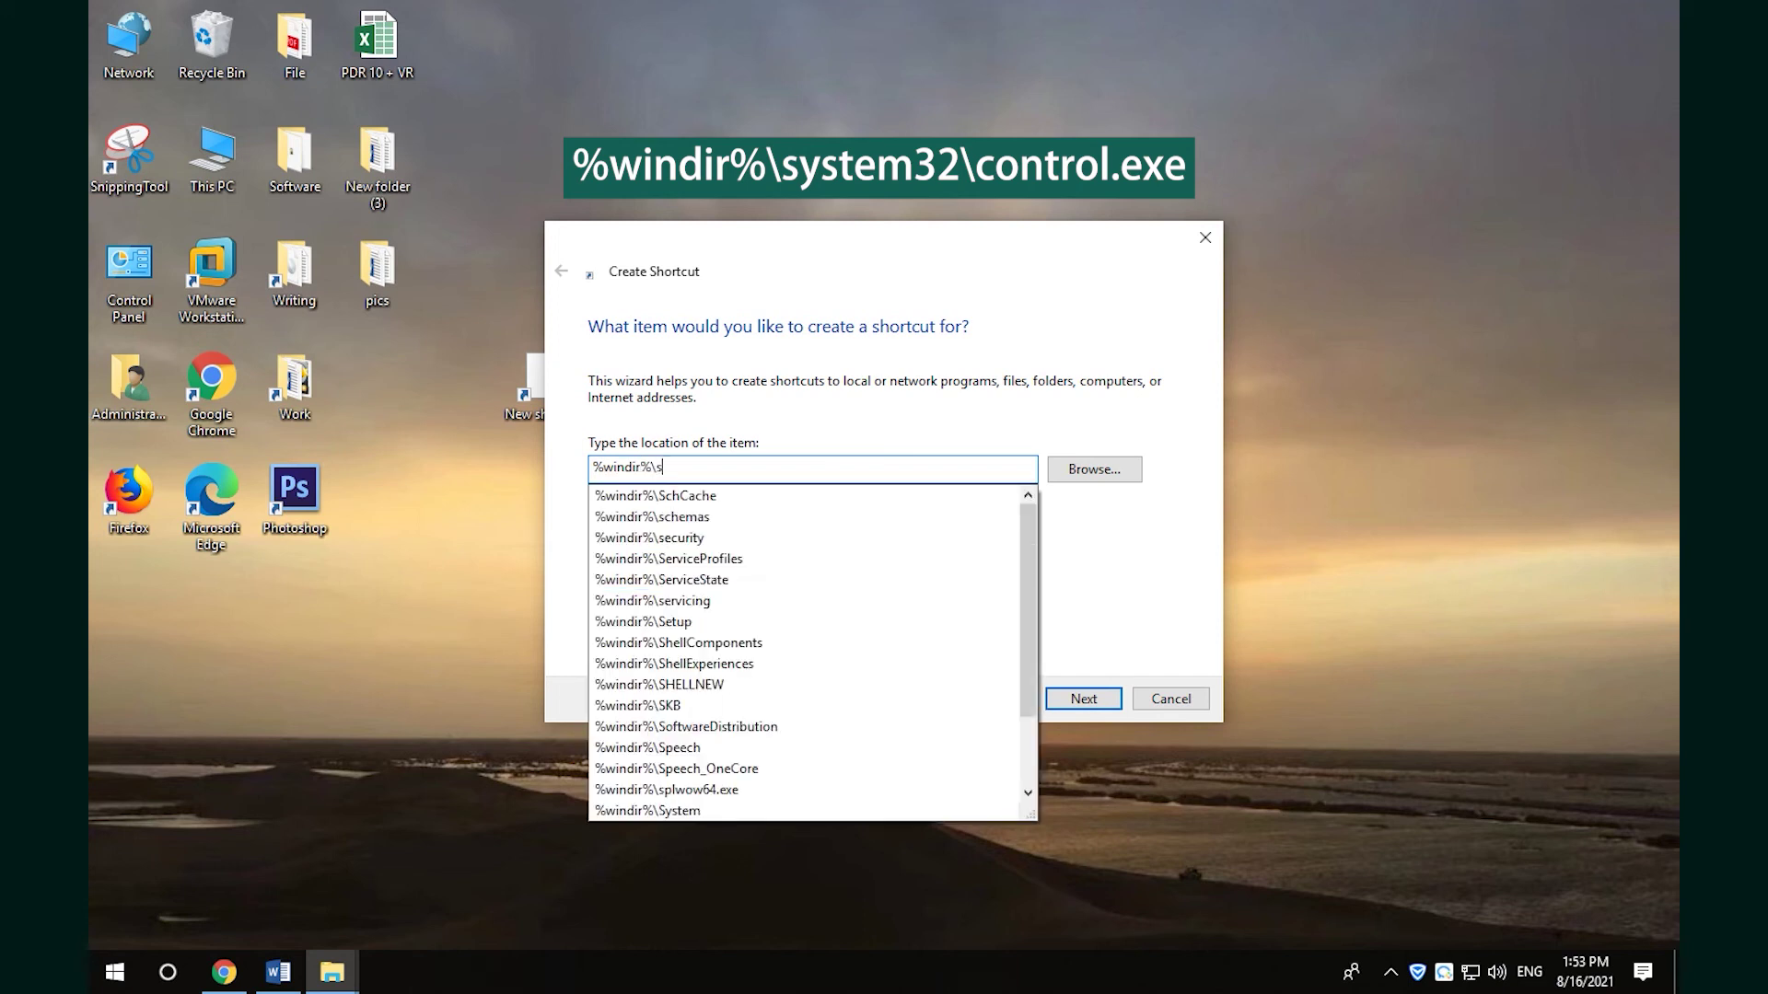
type("ystem32")
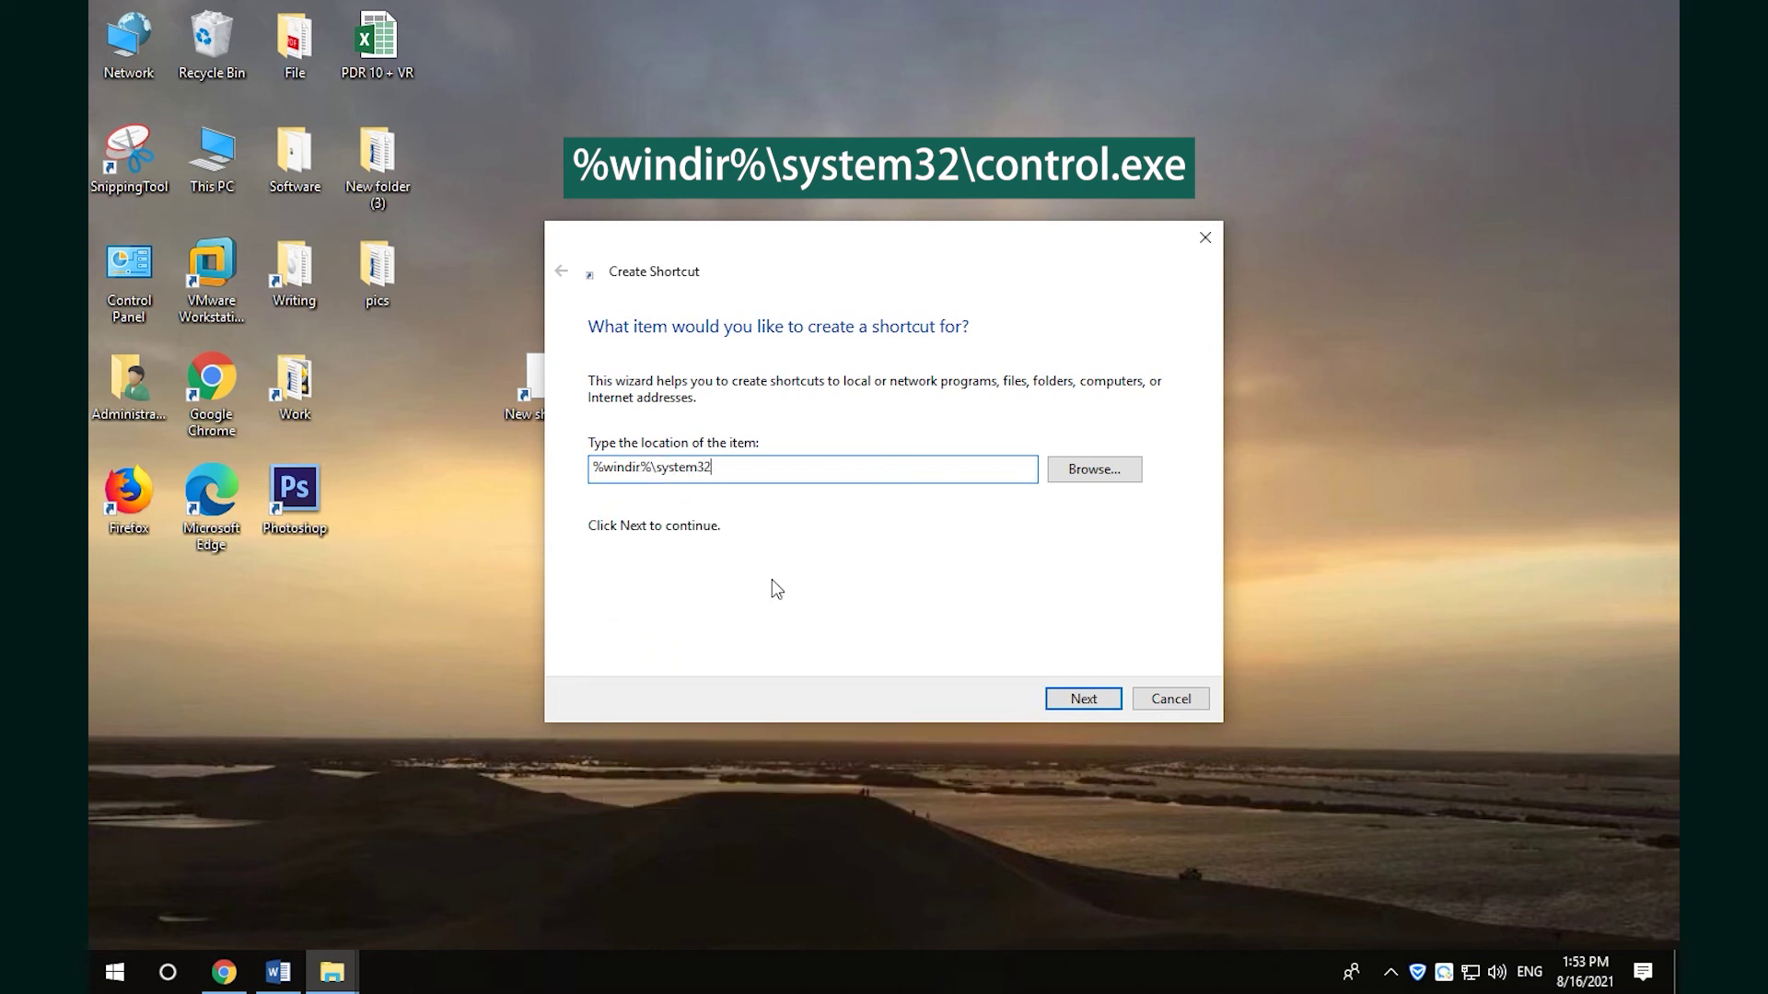
type("\\con")
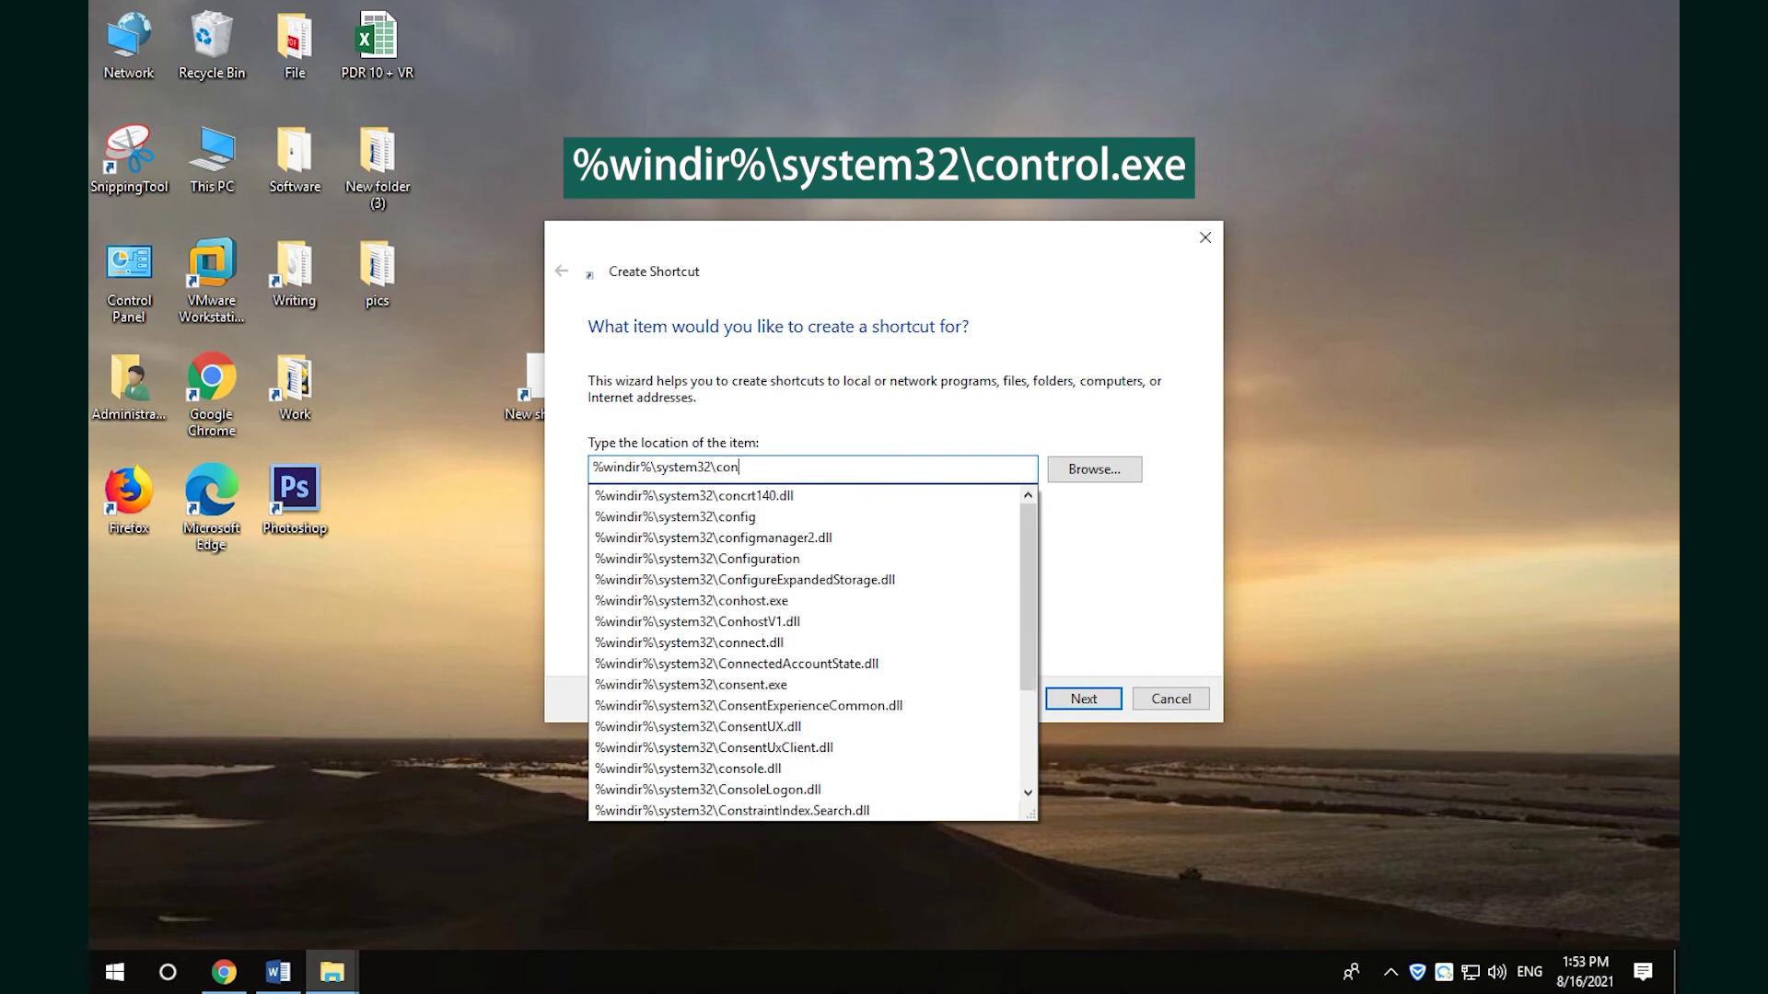
type("trol")
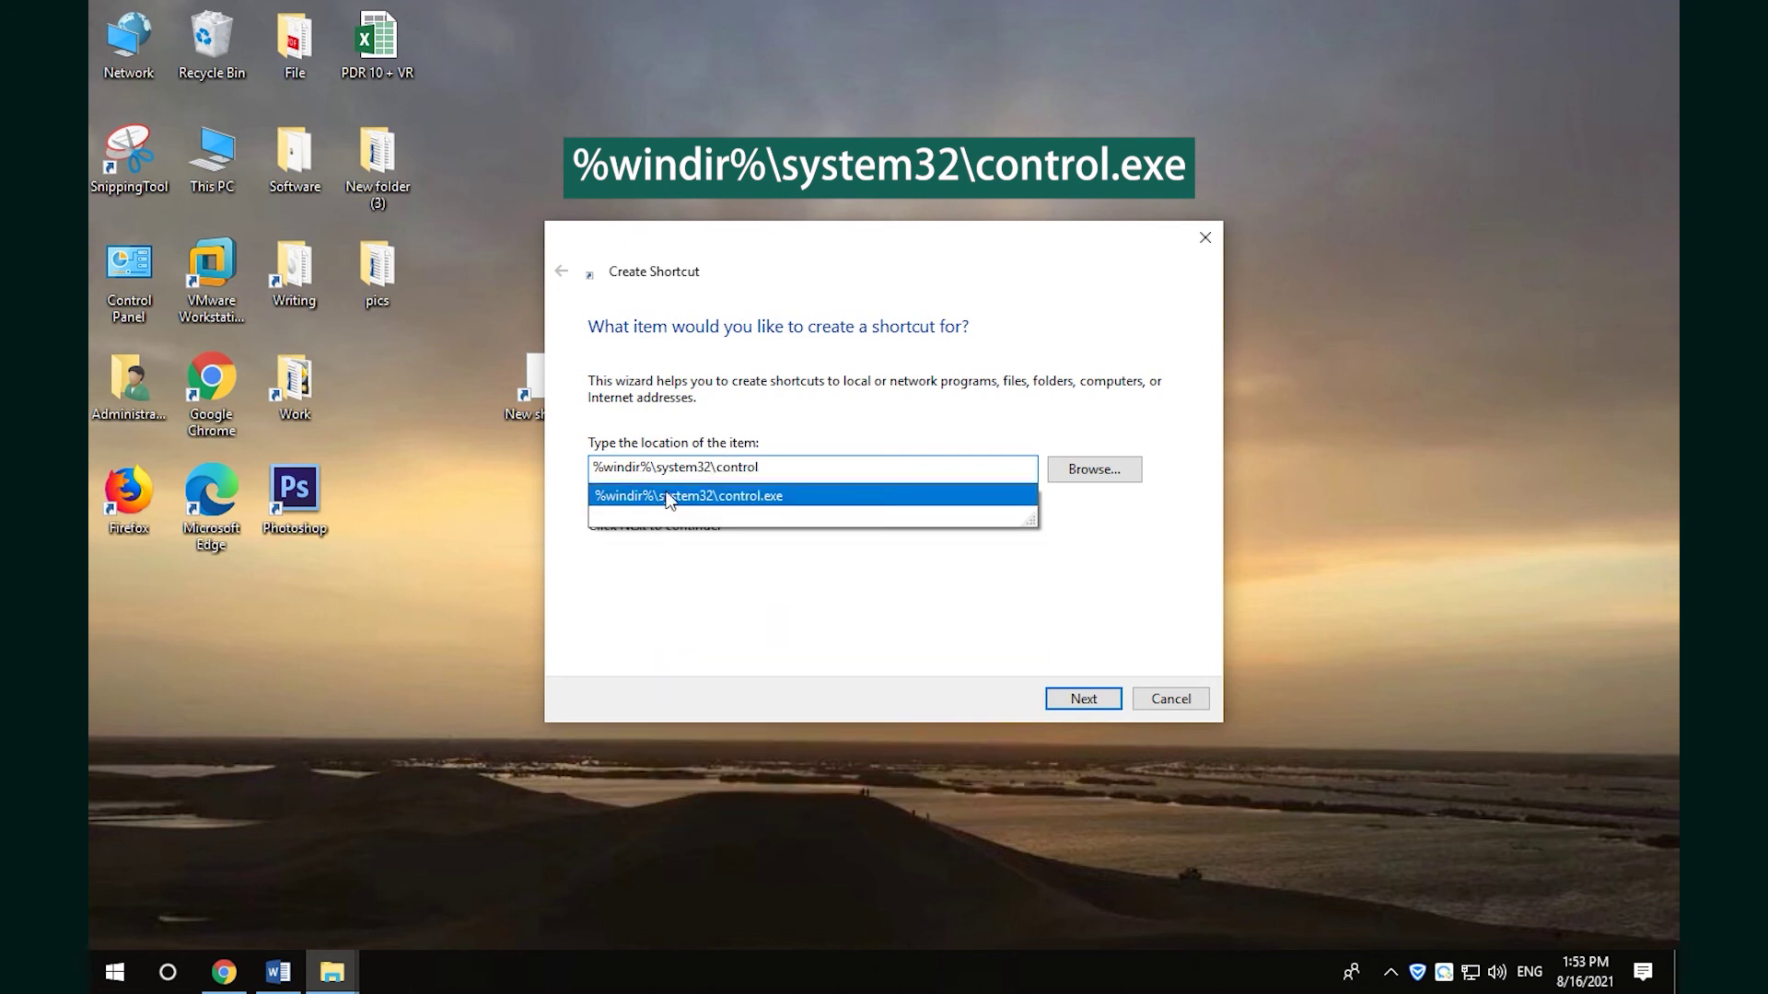
left_click(669, 495)
left_click(1067, 700)
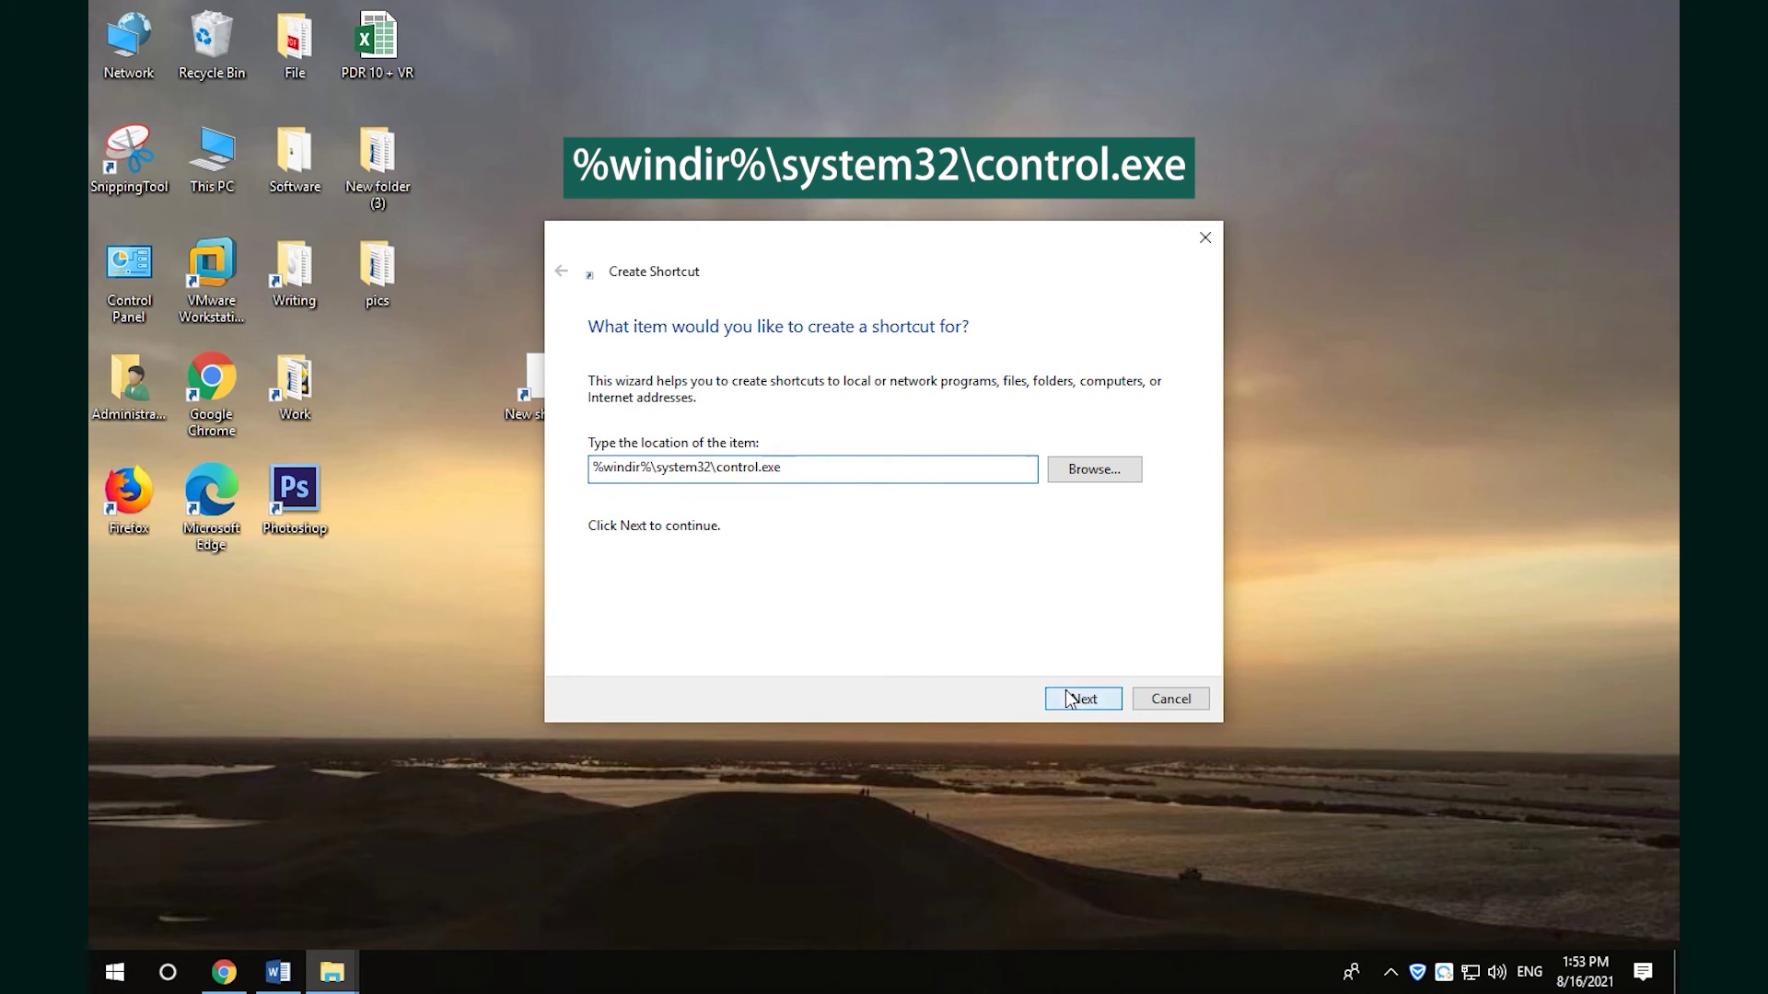
type("Co")
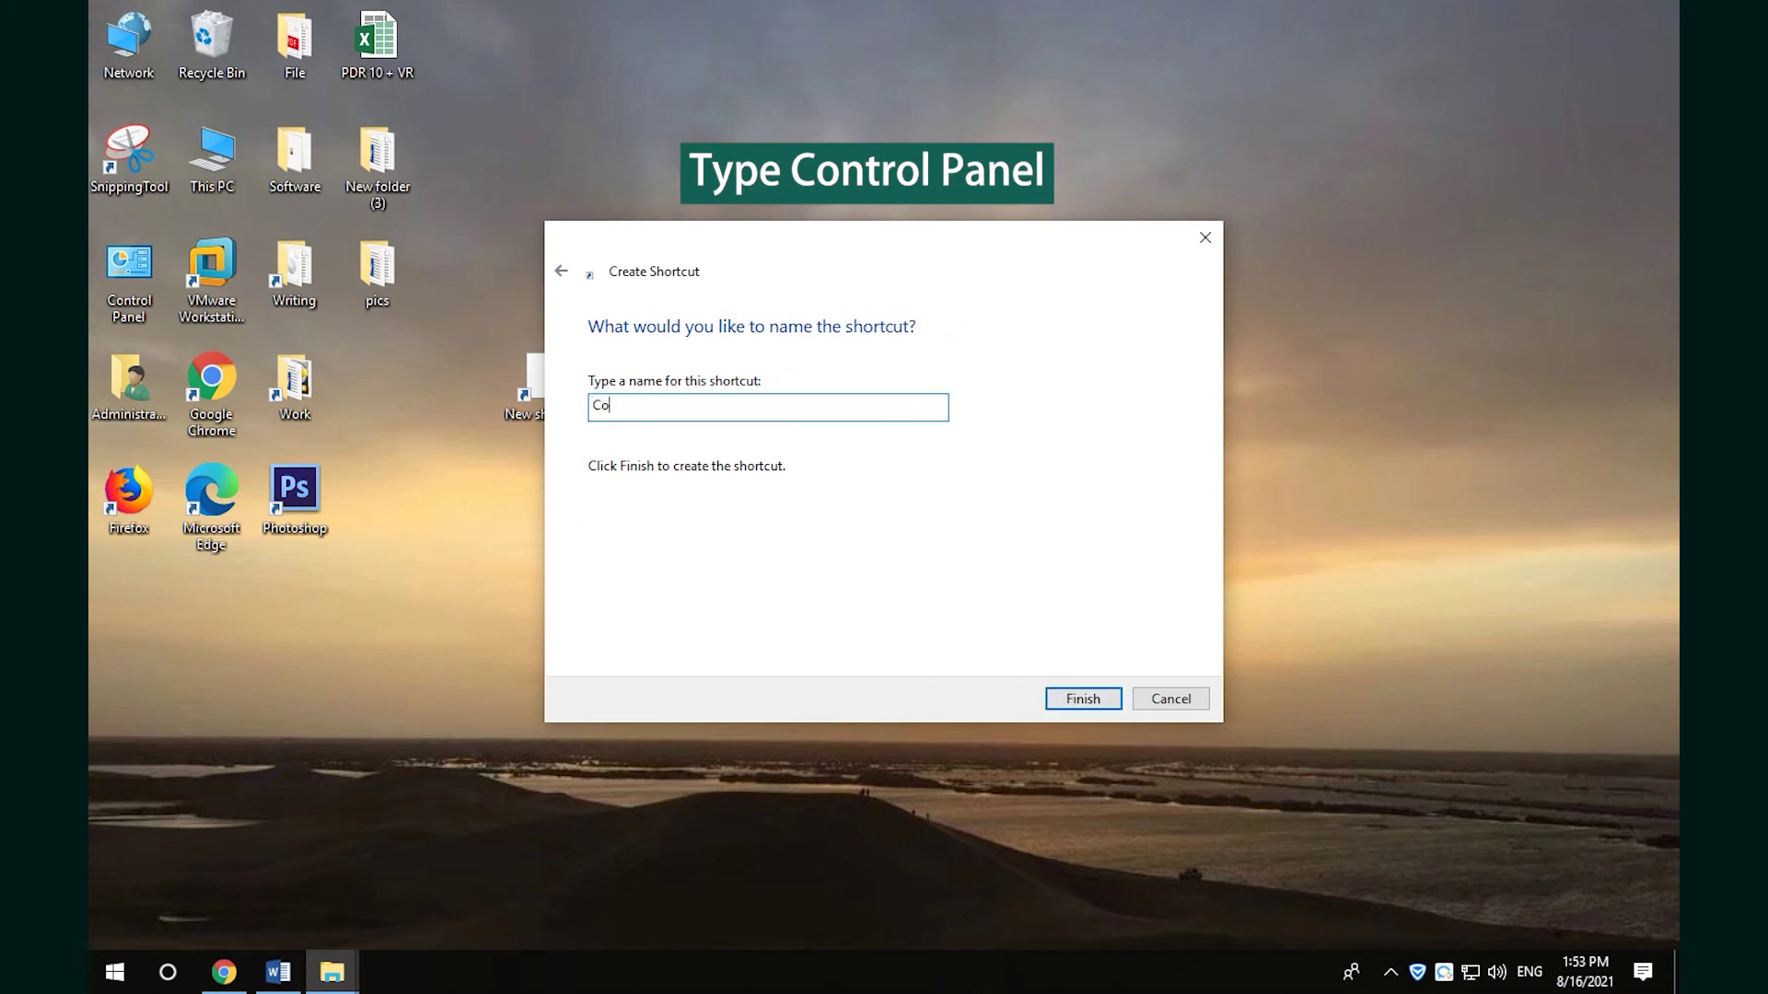
type("ntrol ")
type("Pan")
type("el")
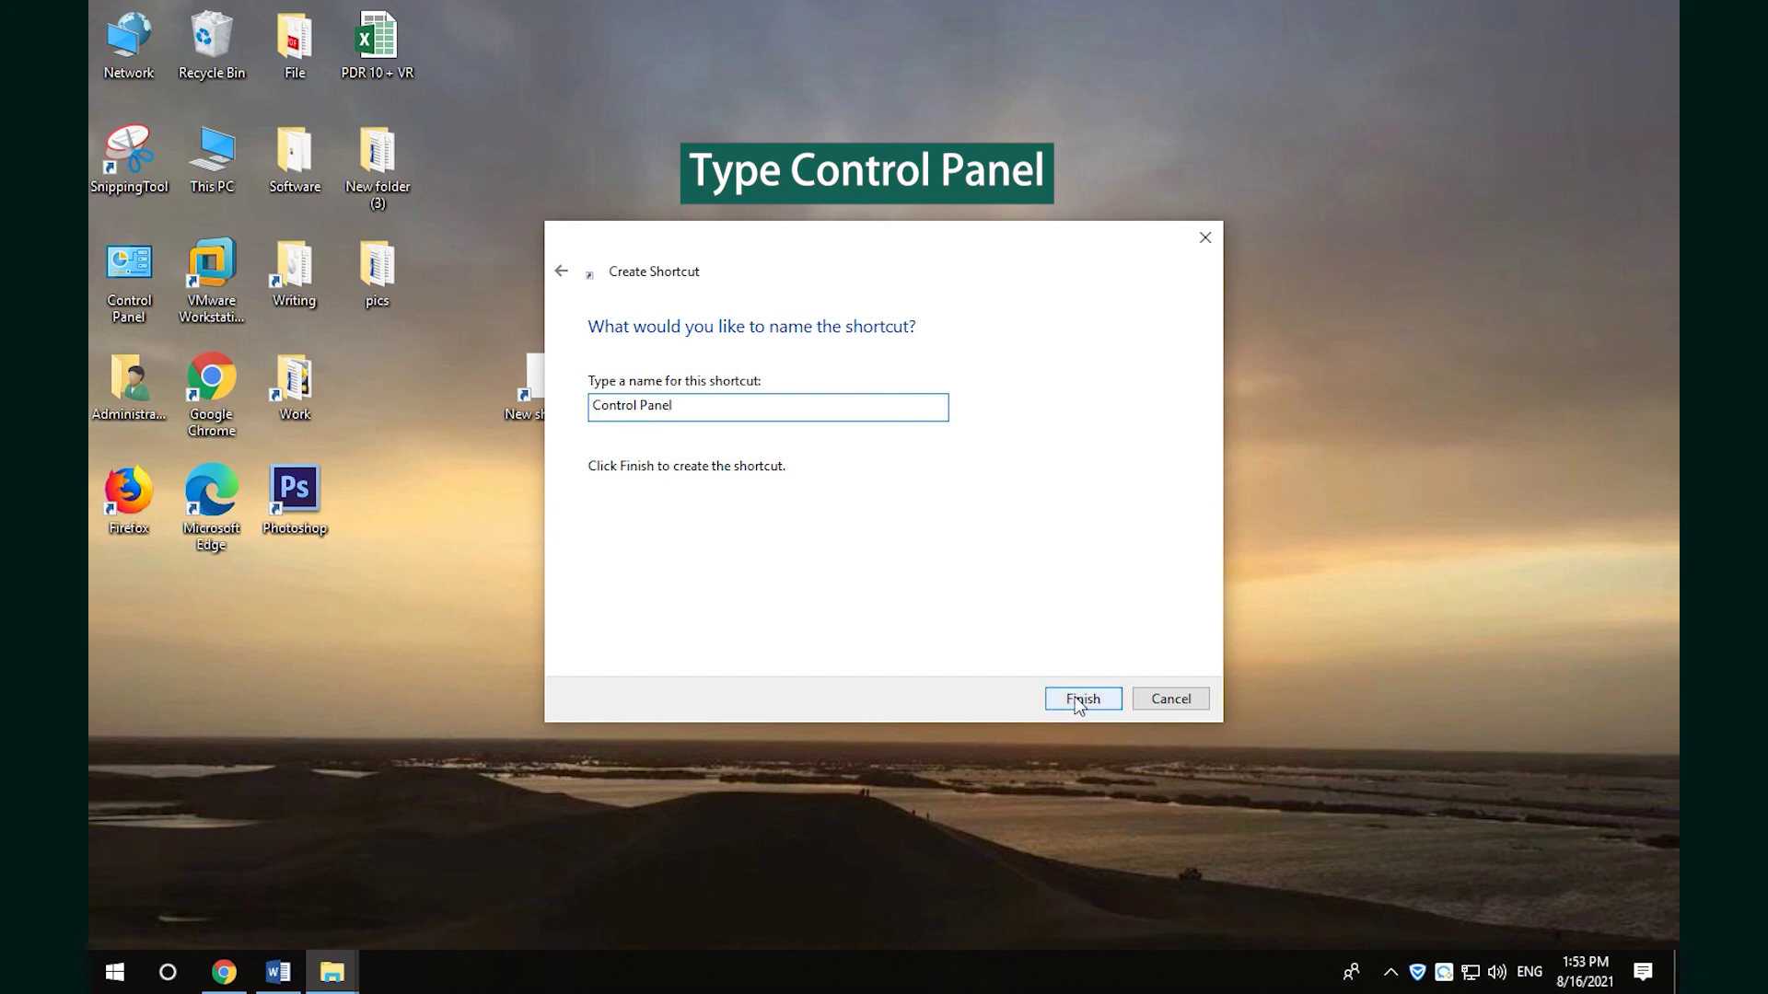
left_click(1055, 690)
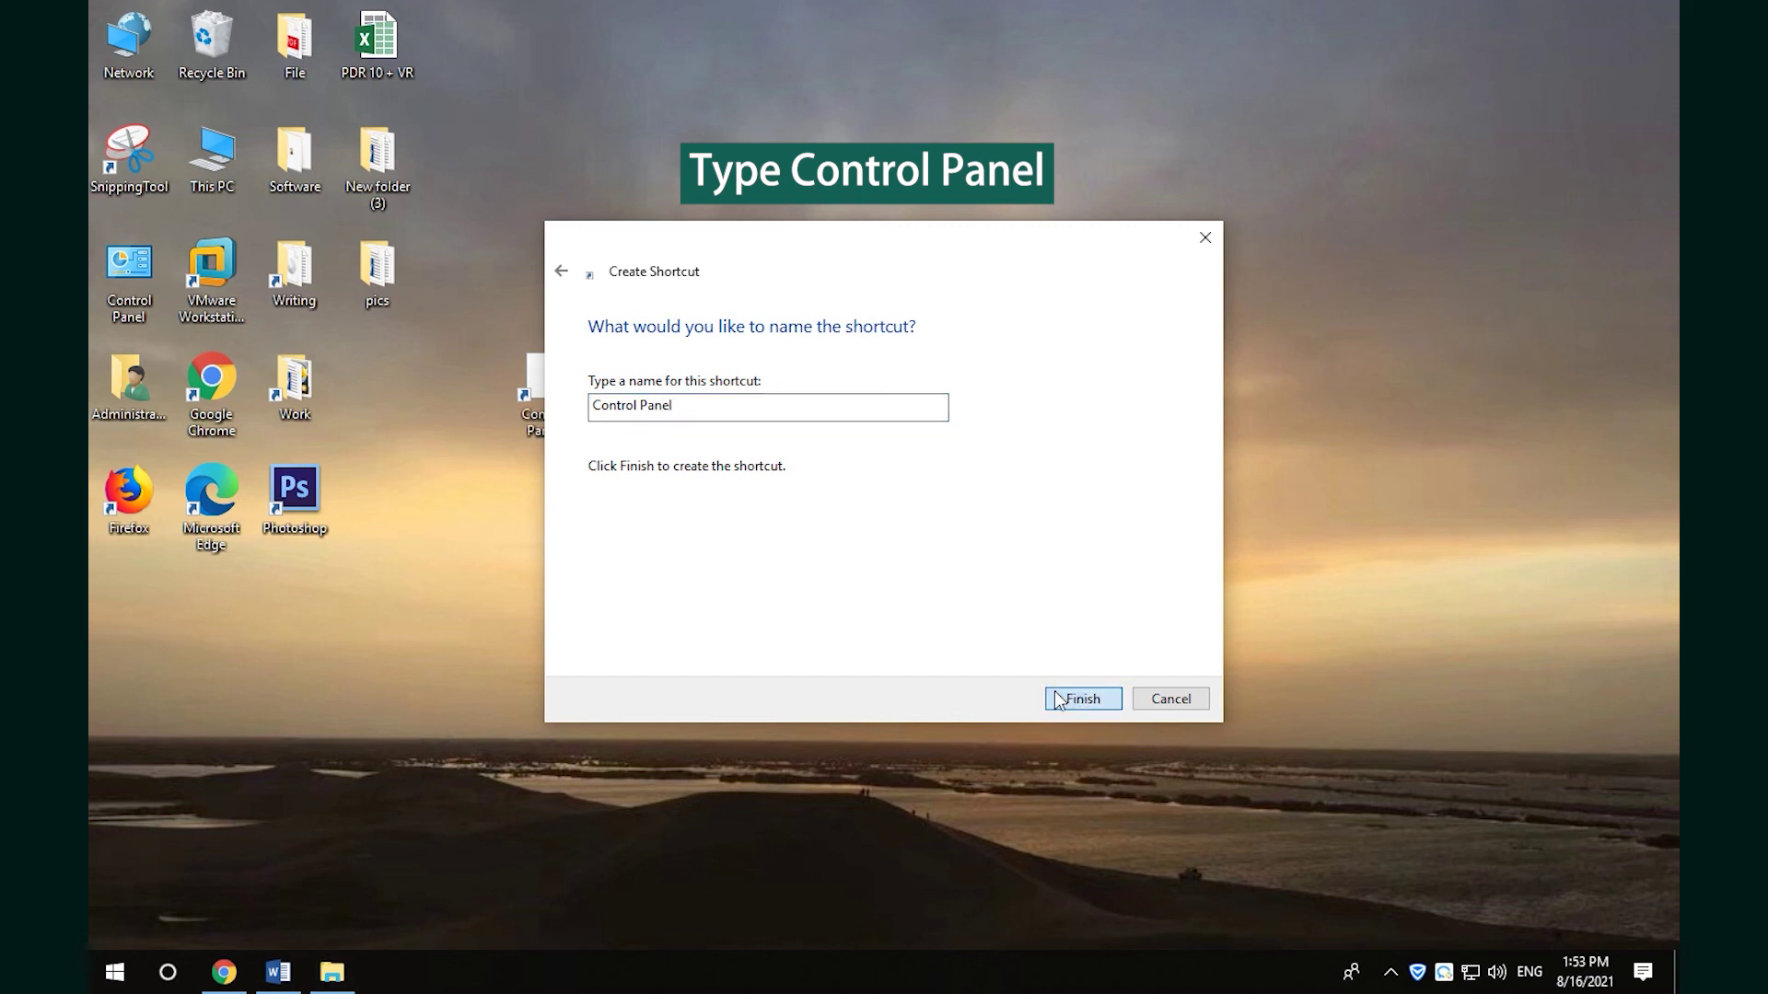